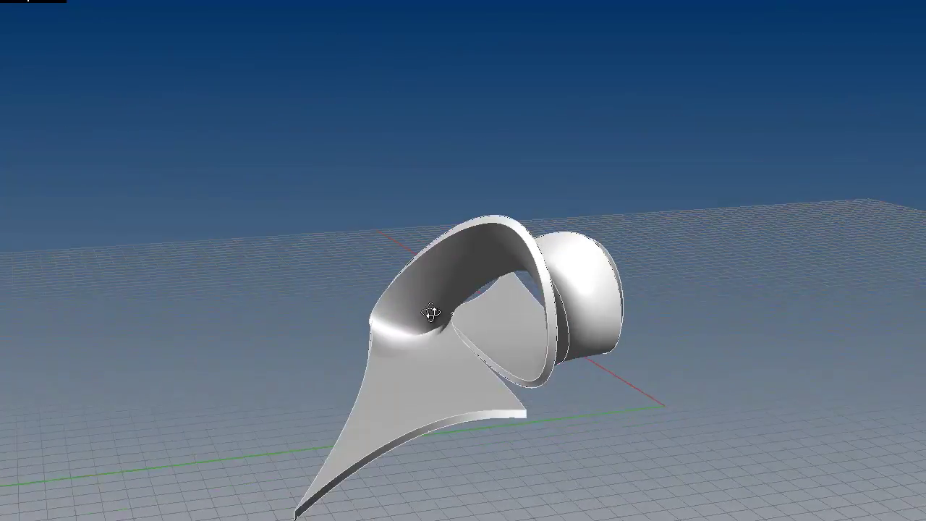
{"action": "scroll", "coordinate": [433, 359], "scroll_direction": "up", "scroll_amount": 5}
{"action": "middle_click_drag", "start_coordinate": [432, 415], "coordinate": [677, 222]}
{"action": "middle_click_drag", "start_coordinate": [495, 412], "coordinate": [610, 347]}
{"action": "middle_click_drag", "start_coordinate": [420, 287], "coordinate": [477, 296]}
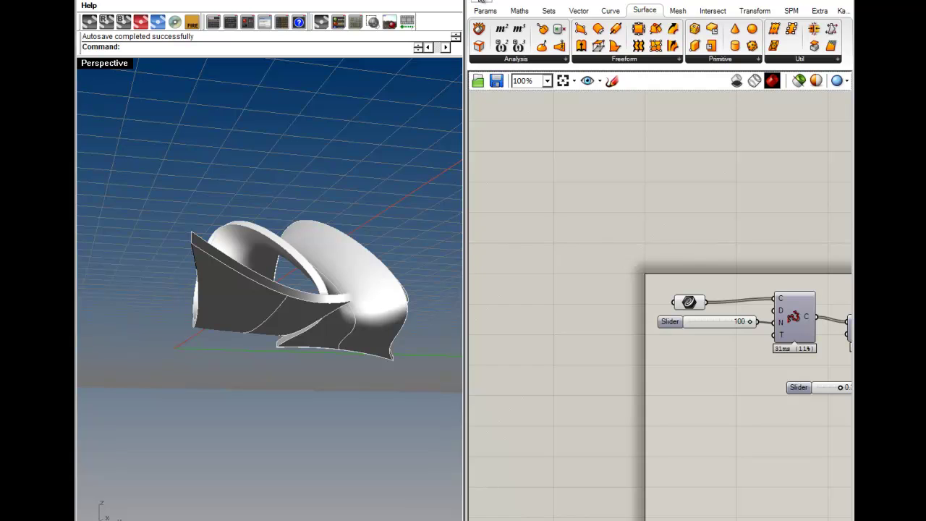
- Start an empty Grasshopper definition and a new Rhino document from the Large Objects - Millimeters template
{"action": "left_click", "coordinate": [481, 2]}
{"action": "left_click", "coordinate": [497, 13]}
{"action": "left_click", "coordinate": [91, 3]}
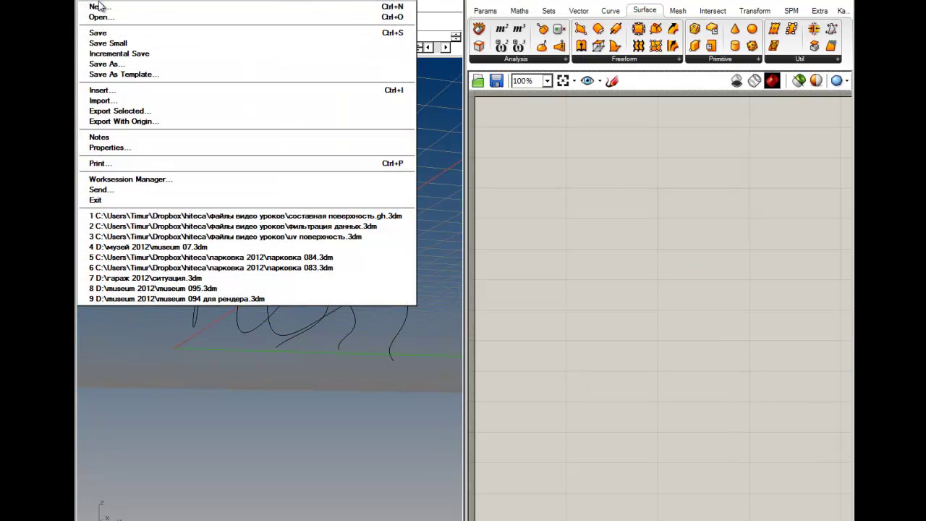
{"action": "left_click", "coordinate": [93, 5]}
{"action": "left_click", "coordinate": [292, 300]}
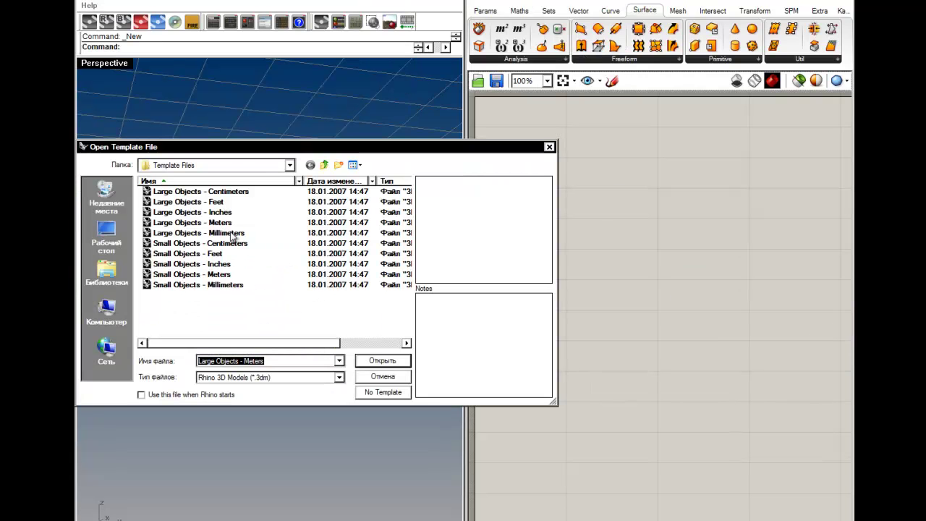
{"action": "double_click", "coordinate": [230, 235]}
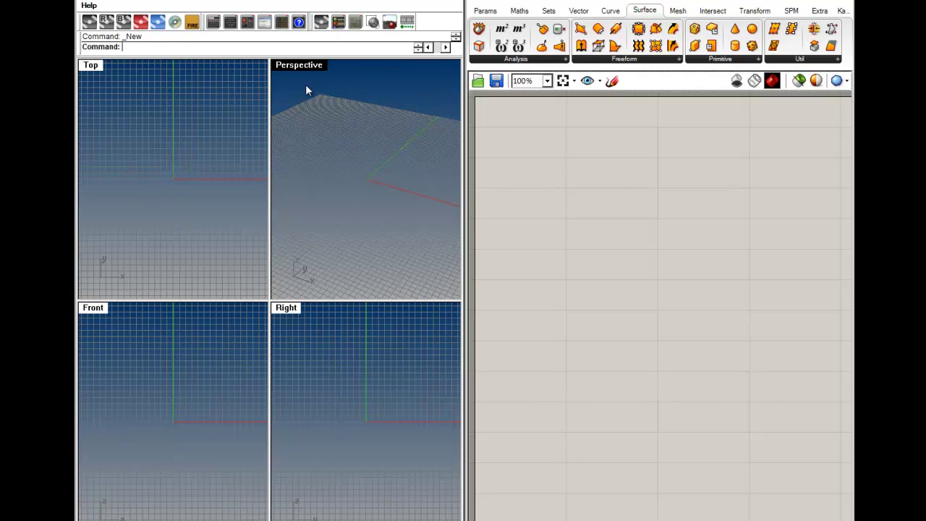
- Draw an interpolated curve in the Right view, starting at the origin, making one upright loop and ending about 22 mm along the horizontal axis
{"action": "double_click", "coordinate": [298, 64]}
{"action": "double_click", "coordinate": [100, 66]}
{"action": "left_click", "coordinate": [277, 308]}
{"action": "double_click", "coordinate": [282, 309]}
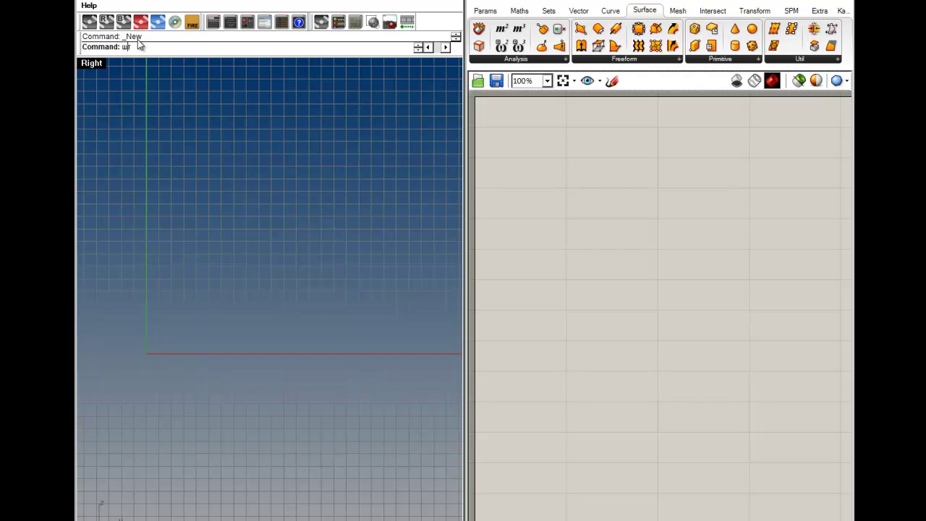
{"action": "type", "text": "IncrementalSave"}
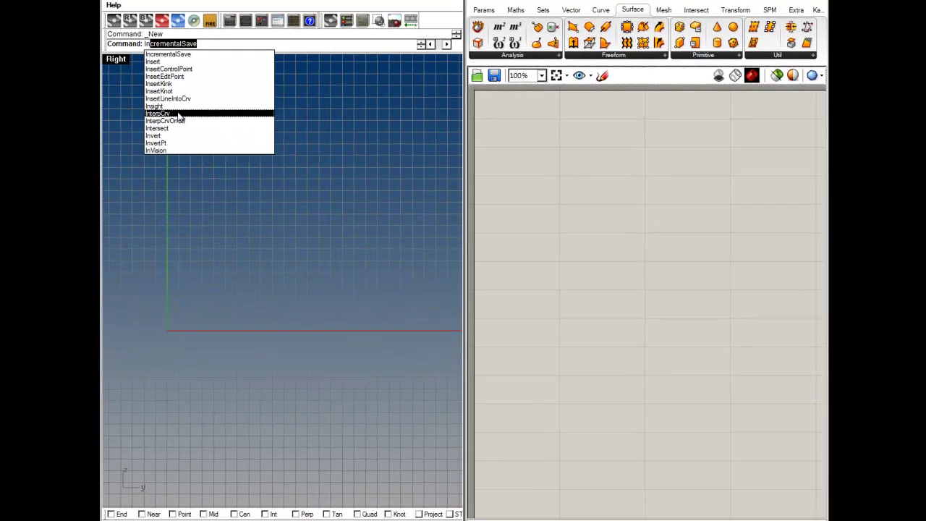
{"action": "left_click", "coordinate": [179, 115]}
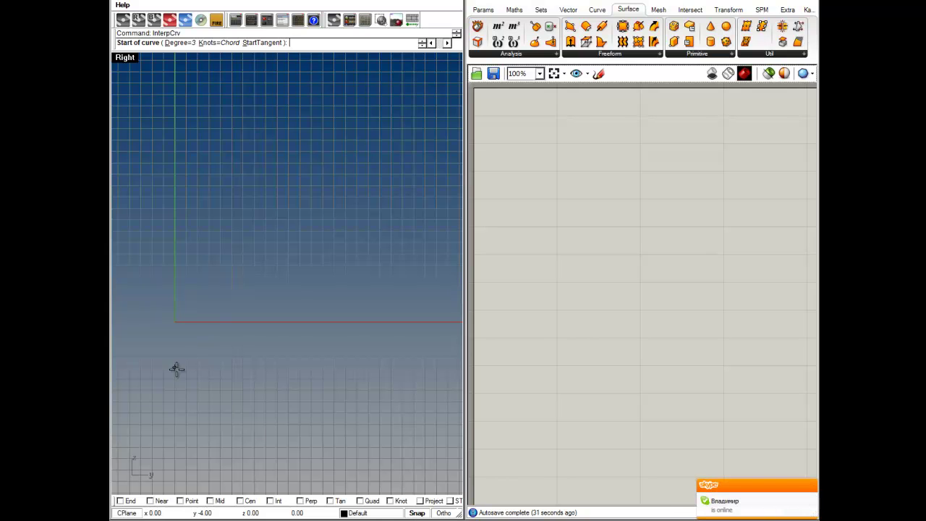
{"action": "left_click", "coordinate": [175, 321]}
{"action": "left_click", "coordinate": [288, 322]}
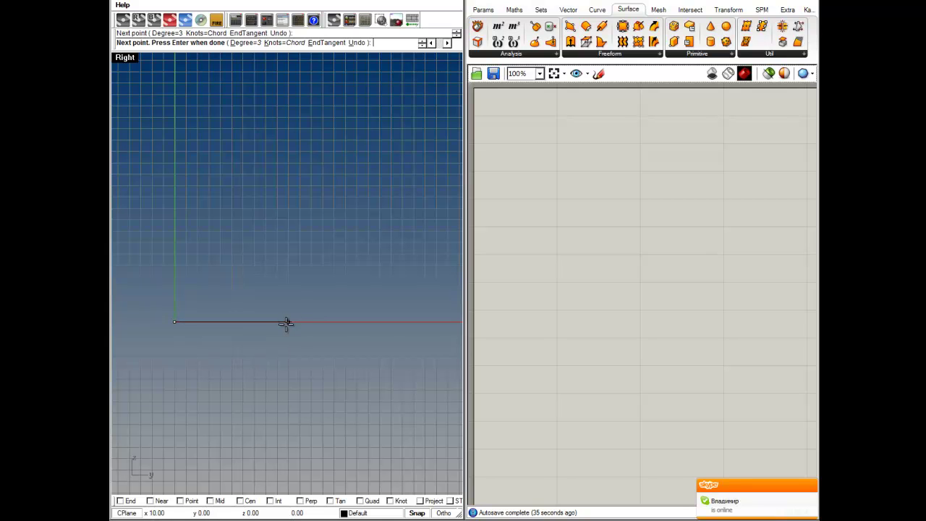
{"action": "left_click", "coordinate": [356, 321]}
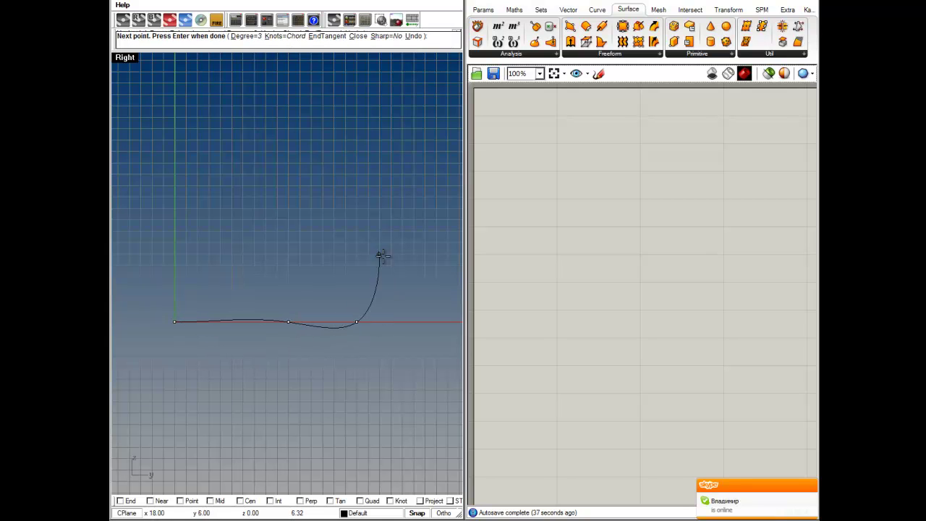
{"action": "left_click", "coordinate": [265, 242]}
{"action": "left_click", "coordinate": [265, 319]}
{"action": "left_click", "coordinate": [333, 322]}
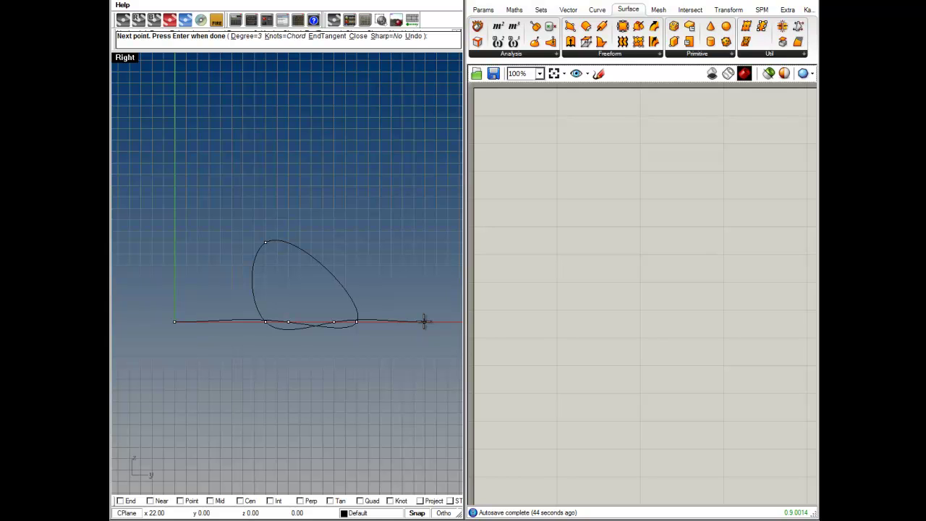
{"action": "left_click", "coordinate": [425, 322]}
{"action": "key", "text": "Return"}
- Show the curve's control points and raise the low ones near the loop's base to flatten it towards the axis
{"action": "left_click", "coordinate": [336, 327]}
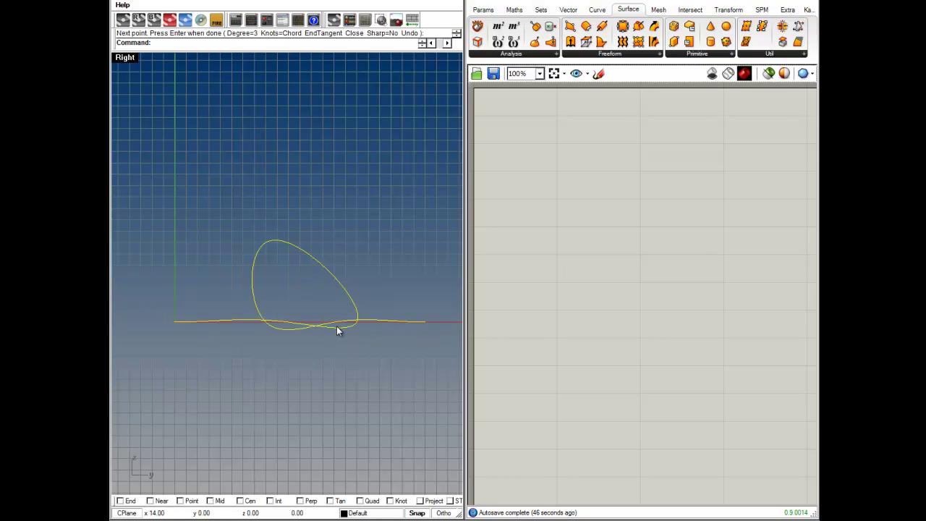
{"action": "key", "text": "F10"}
{"action": "left_click_drag", "start_coordinate": [413, 346], "coordinate": [416, 334]}
{"action": "left_click_drag", "start_coordinate": [248, 348], "coordinate": [232, 334]}
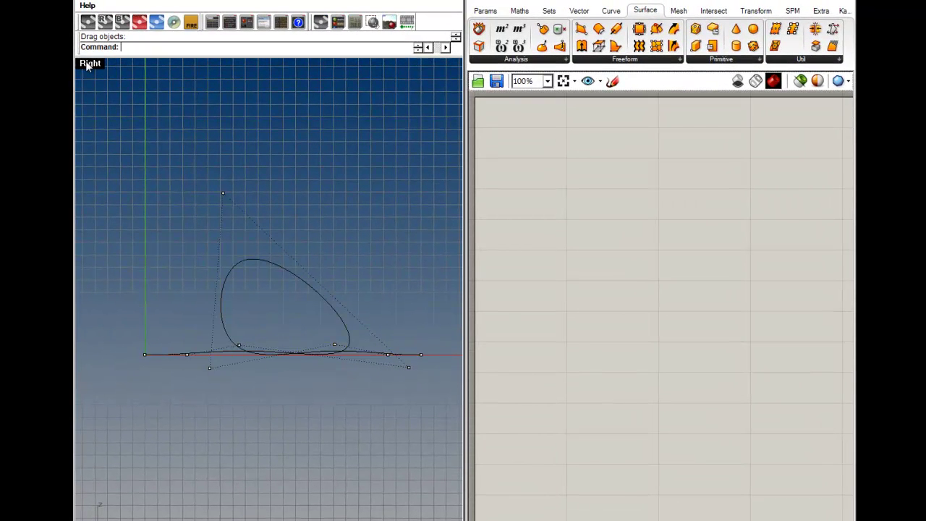
- Move control points of the curve sideways in the Perspective view, offsetting the loop's exit from its entry in 3D
{"action": "key", "text": "ctrl+m"}
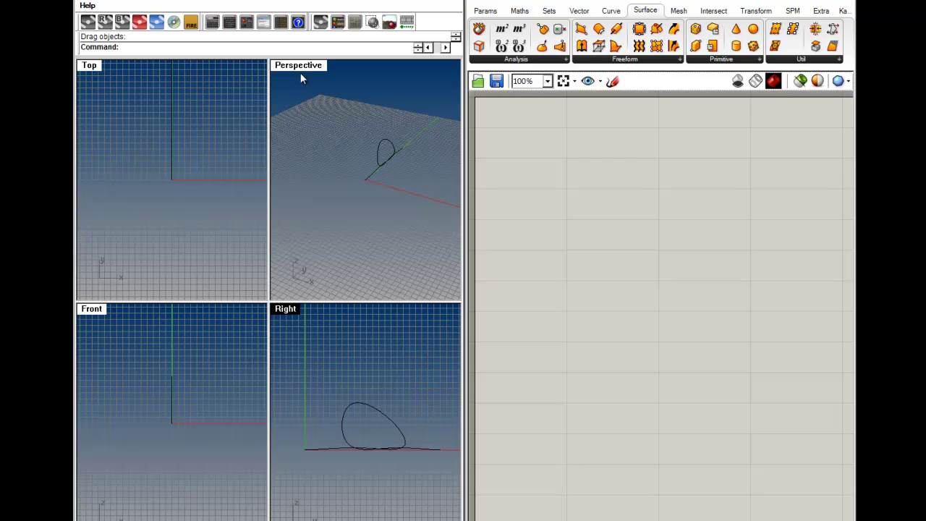
{"action": "key", "text": "ctrl+m"}
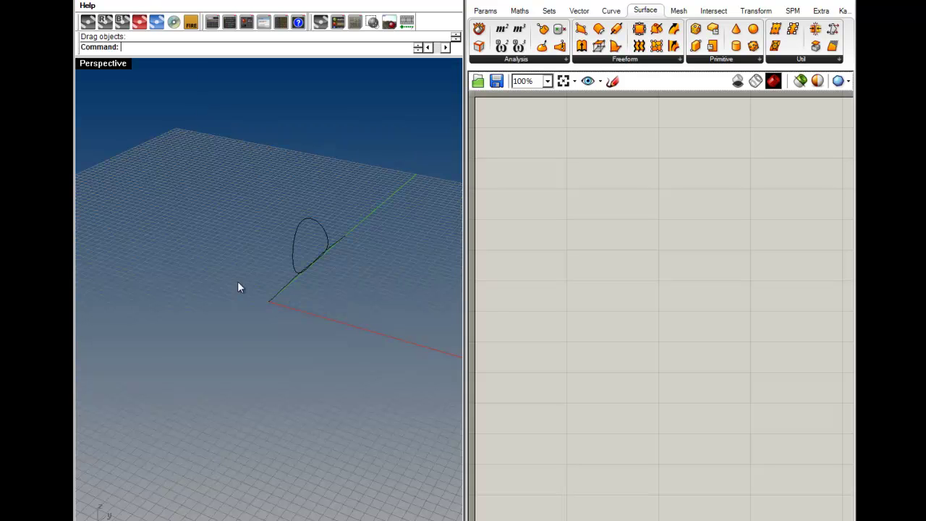
{"action": "right_click_drag", "start_coordinate": [238, 281], "coordinate": [247, 218]}
{"action": "key", "text": "ctrl+a"}
{"action": "key", "text": "F10"}
{"action": "scroll", "coordinate": [310, 239], "scroll_direction": "up", "scroll_amount": 8}
{"action": "right_click_drag", "start_coordinate": [309, 237], "coordinate": [368, 318], "text": "shift"}
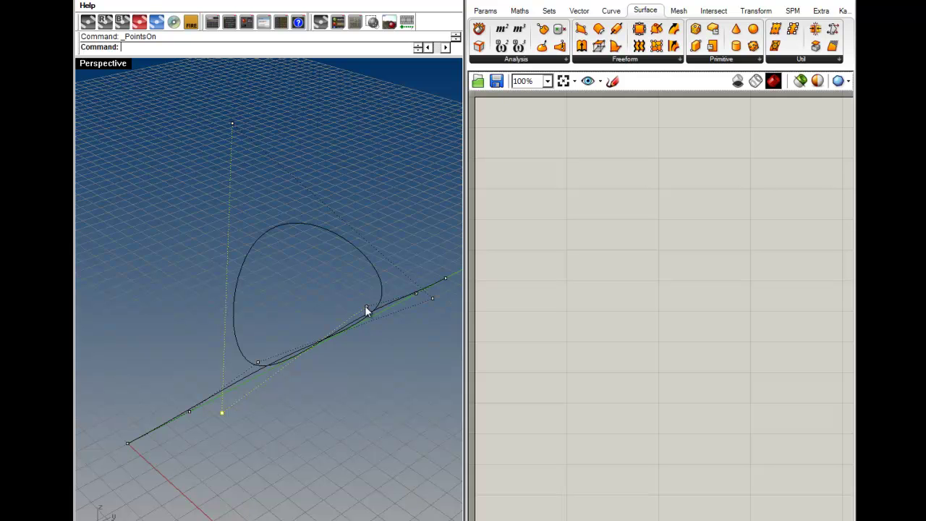
{"action": "left_click_drag", "start_coordinate": [418, 293], "coordinate": [445, 328]}
{"action": "right_click_drag", "start_coordinate": [444, 329], "coordinate": [301, 291]}
{"action": "left_click_drag", "start_coordinate": [293, 287], "coordinate": [367, 353]}
{"action": "key", "text": "Escape"}
- Copy the looping curve twice and shift each copy sideways to form three parallel curves
{"action": "left_click", "coordinate": [312, 371]}
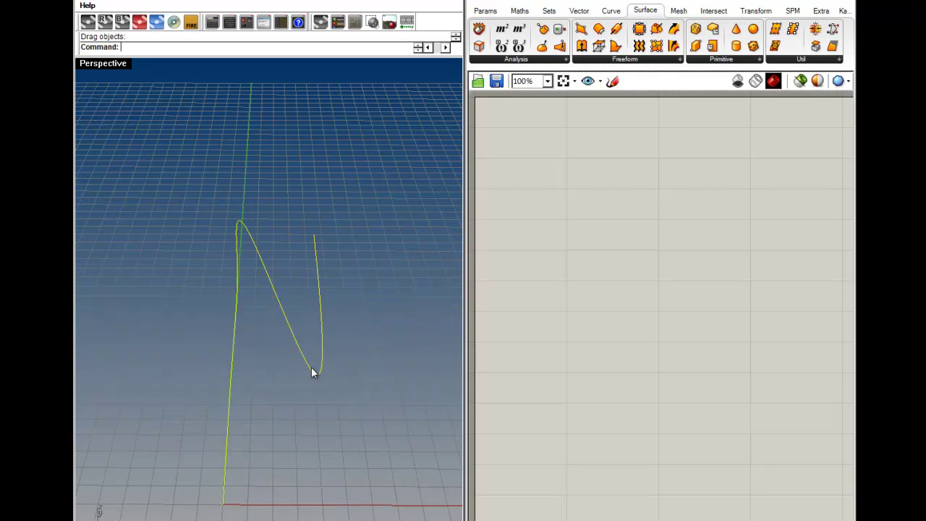
{"action": "key", "text": "ctrl+v"}
{"action": "left_click_drag", "start_coordinate": [313, 372], "coordinate": [231, 367]}
{"action": "right_click_drag", "start_coordinate": [231, 367], "coordinate": [320, 364]}
{"action": "key", "text": "Escape"}
{"action": "left_click", "coordinate": [308, 342]}
{"action": "left_click", "coordinate": [310, 342]}
{"action": "key", "text": "ctrl+c"}
{"action": "key", "text": "ctrl+v"}
{"action": "left_click_drag", "start_coordinate": [311, 346], "coordinate": [351, 343]}
{"action": "right_click_drag", "start_coordinate": [287, 393], "coordinate": [281, 309]}
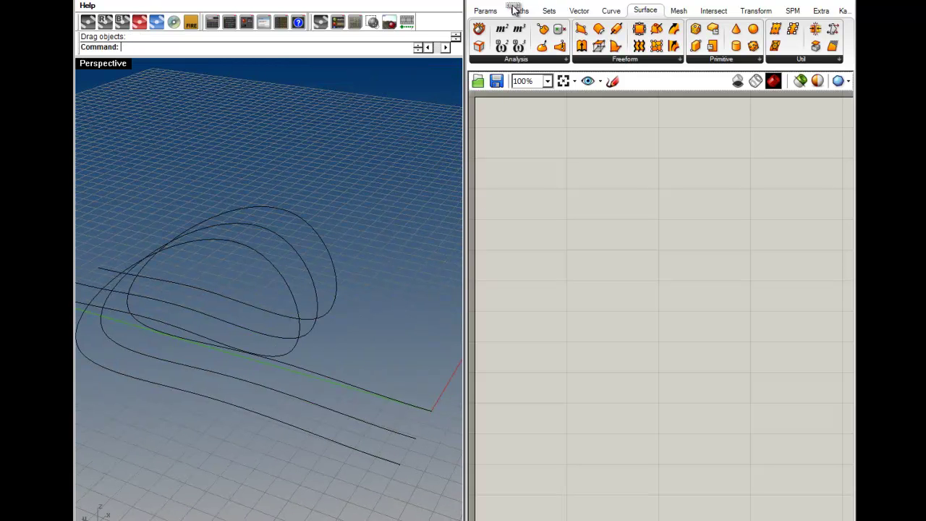
- Place a Curve parameter on the Grasshopper canvas and reference all three looping curves in it
{"action": "left_click", "coordinate": [485, 12]}
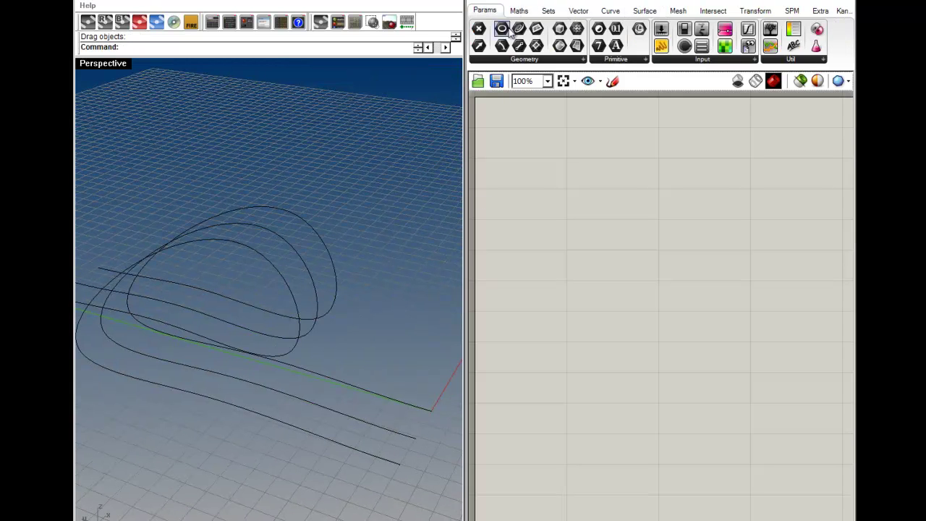
{"action": "left_click_drag", "start_coordinate": [518, 29], "coordinate": [531, 139]}
{"action": "right_click", "coordinate": [530, 140]}
{"action": "left_click", "coordinate": [590, 367]}
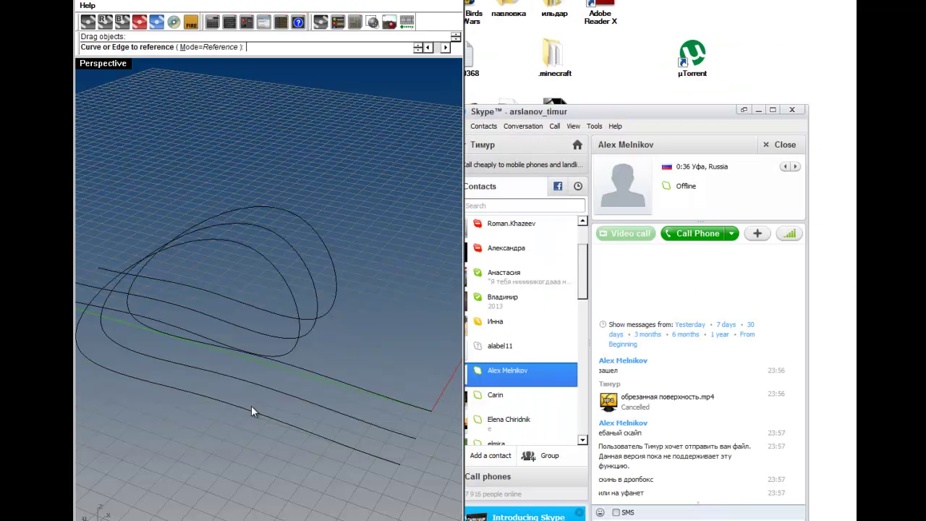
{"action": "left_click", "coordinate": [252, 399]}
{"action": "left_click", "coordinate": [259, 383]}
{"action": "left_click", "coordinate": [297, 369]}
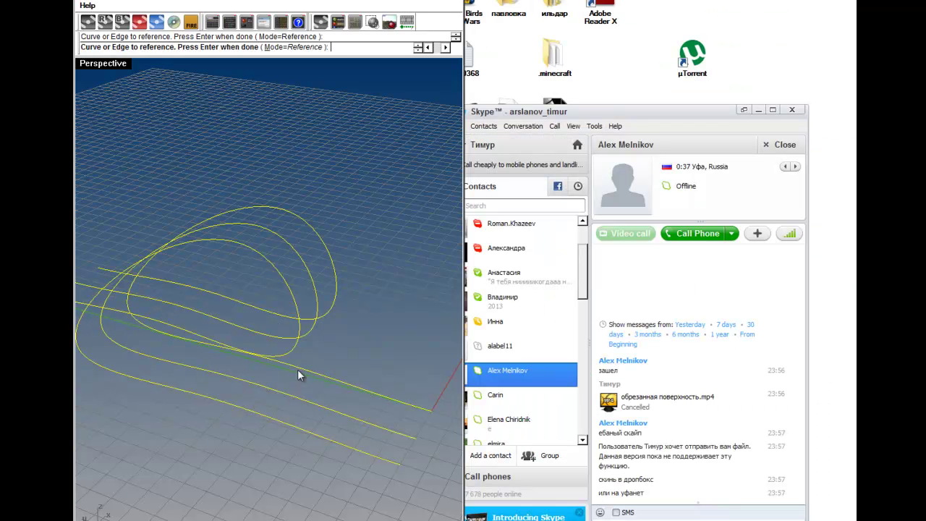
{"action": "key", "text": "Return"}
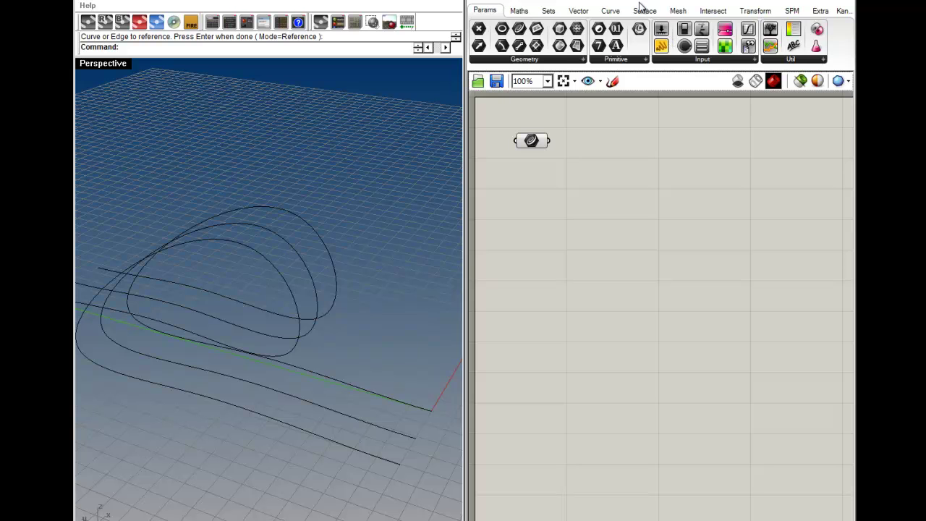
- Add a Loft component and feed it the referenced curves to create a ribbon surface
{"action": "left_click", "coordinate": [643, 11]}
{"action": "left_click_drag", "start_coordinate": [639, 45], "coordinate": [573, 140]}
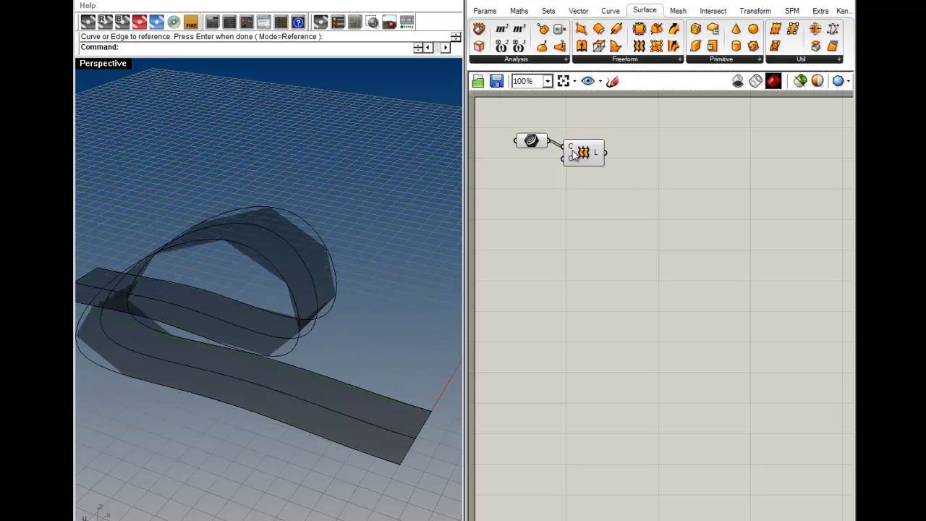
{"action": "right_click_drag", "start_coordinate": [311, 290], "coordinate": [391, 348]}
- Set the preview mesh to High Quality and the preview colour to an opaque light grey with saturation 0, value 88 and alpha 255
{"action": "left_click", "coordinate": [841, 81]}
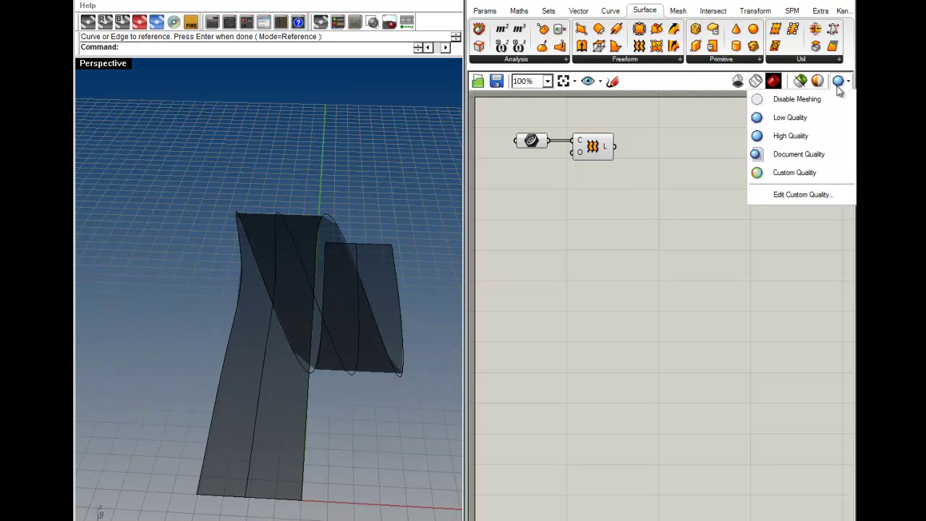
{"action": "left_click", "coordinate": [774, 135]}
{"action": "left_click", "coordinate": [773, 80]}
{"action": "left_click_drag", "start_coordinate": [654, 154], "coordinate": [692, 127]}
{"action": "left_click_drag", "start_coordinate": [647, 249], "coordinate": [716, 252]}
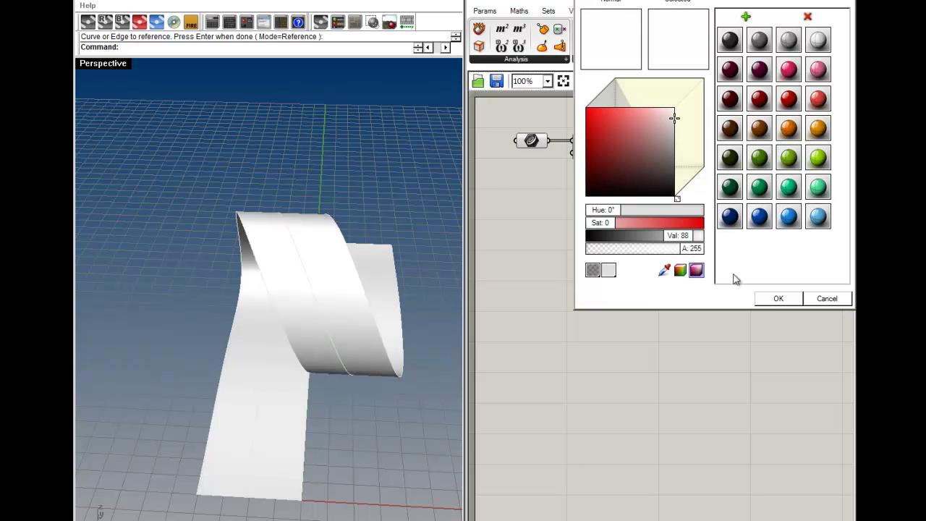
{"action": "left_click", "coordinate": [774, 300]}
- Try to thicken the lofted ribbon with an Extrude component directed by a Unit Z vector
{"action": "right_click_drag", "start_coordinate": [152, 296], "coordinate": [316, 335]}
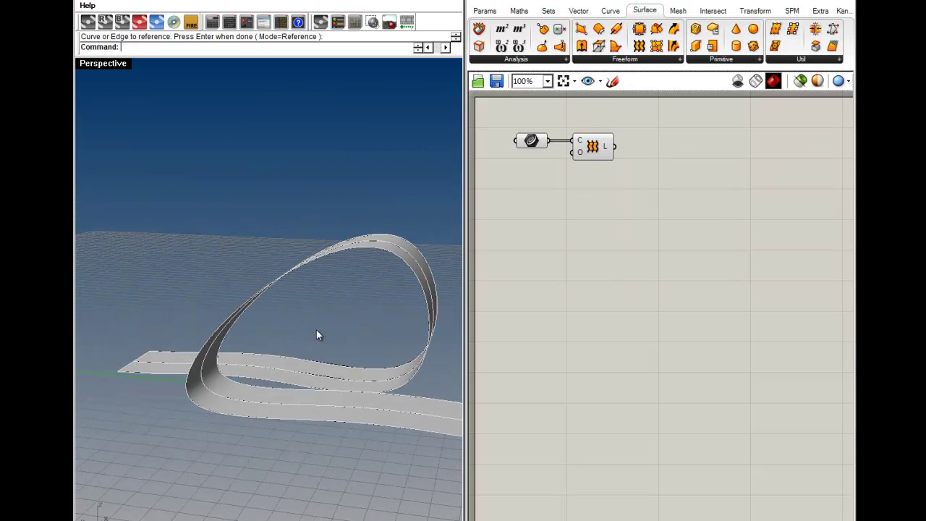
{"action": "right_click_drag", "start_coordinate": [174, 348], "coordinate": [426, 394]}
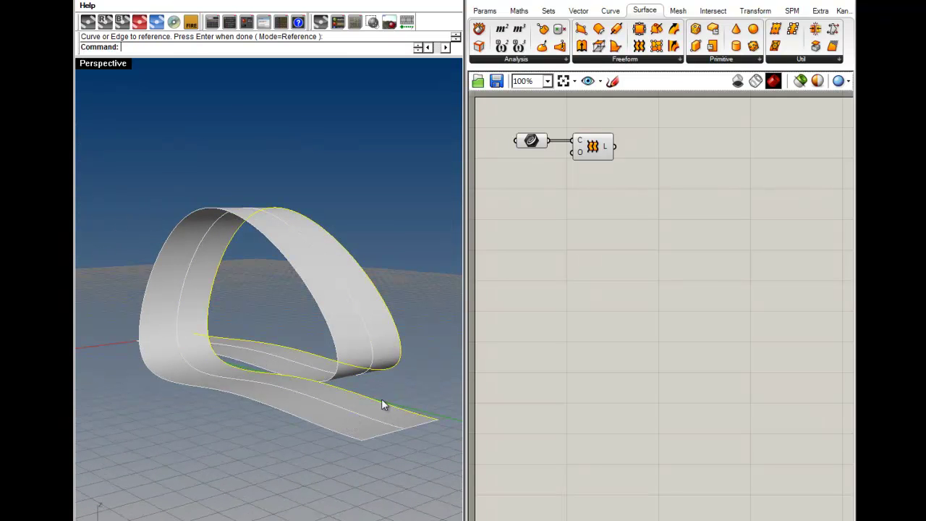
{"action": "right_click_drag", "start_coordinate": [398, 366], "coordinate": [179, 275]}
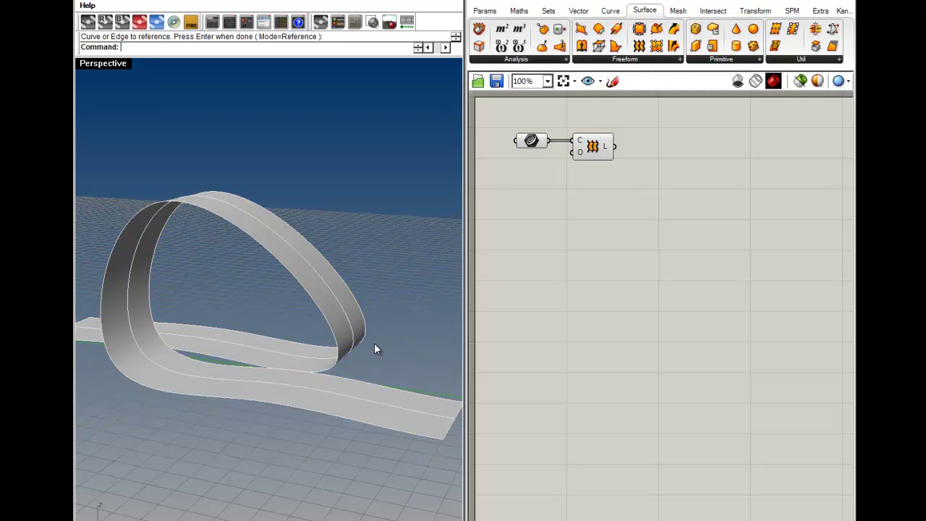
{"action": "right_click_drag", "start_coordinate": [224, 346], "coordinate": [363, 374]}
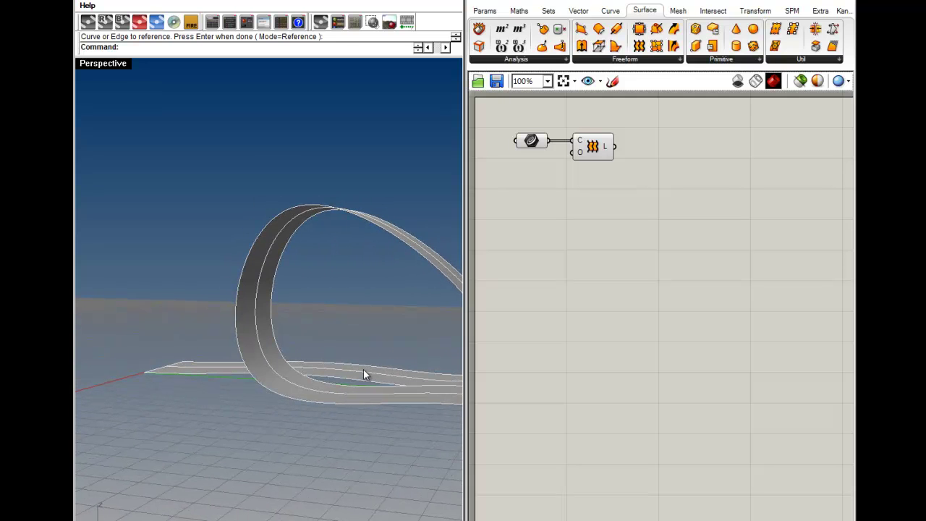
{"action": "right_click_drag", "start_coordinate": [302, 358], "coordinate": [541, 114]}
{"action": "left_click_drag", "start_coordinate": [581, 46], "coordinate": [665, 164]}
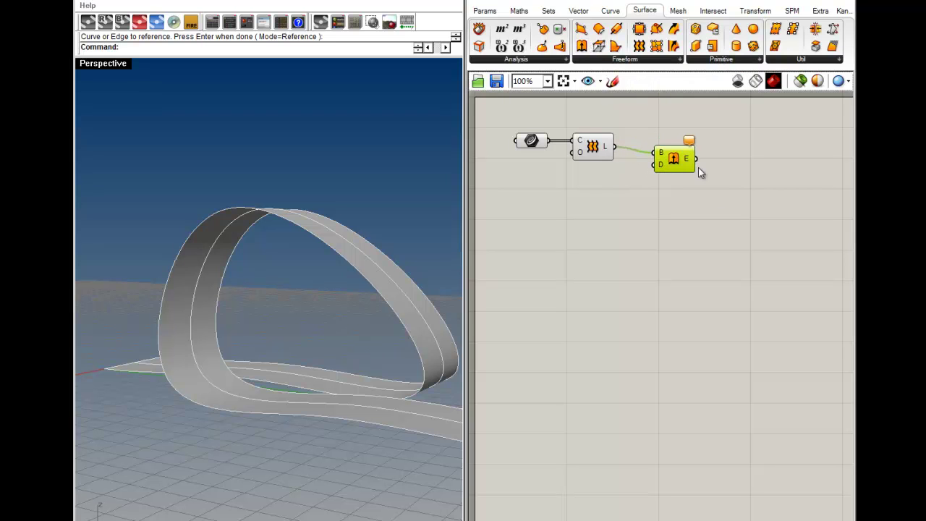
{"action": "left_click", "coordinate": [579, 11]}
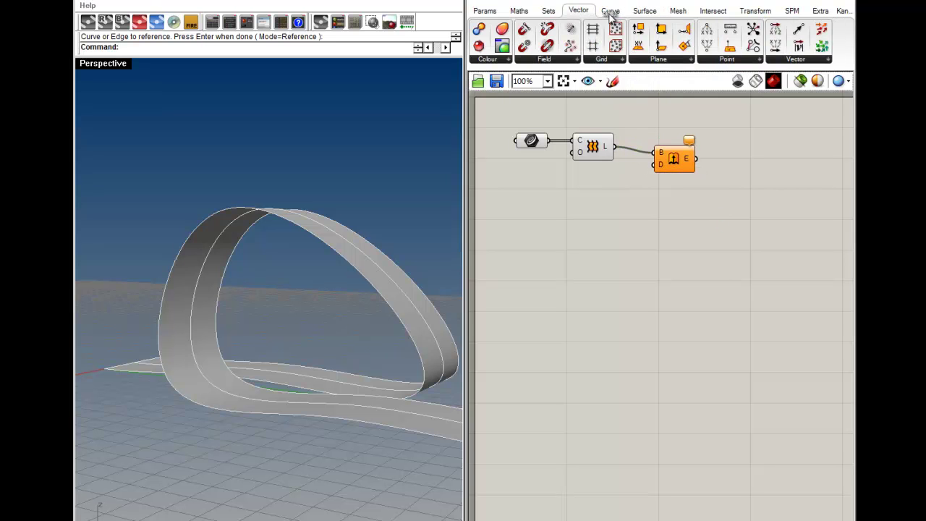
{"action": "left_click", "coordinate": [795, 61]}
{"action": "left_click_drag", "start_coordinate": [792, 123], "coordinate": [655, 165]}
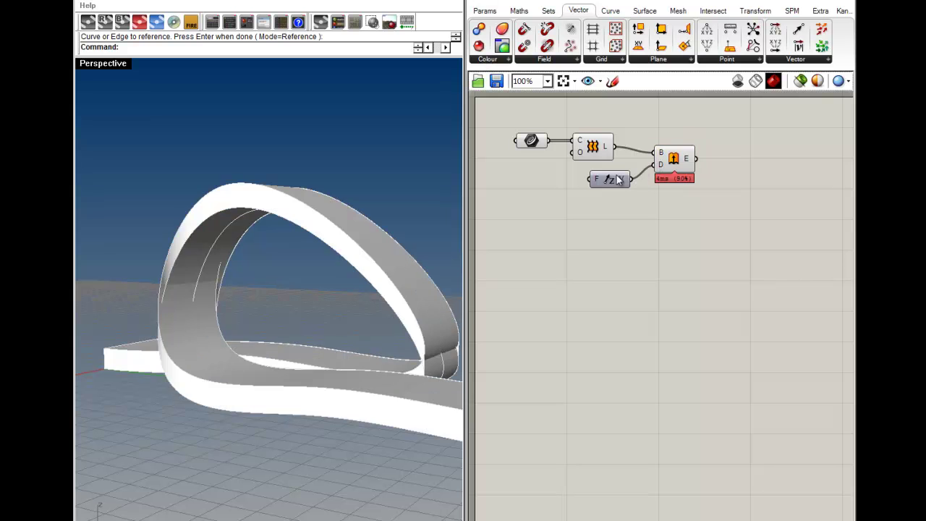
- Examine the vertical extrusion's thickness around the loop from several sides
{"action": "left_click", "coordinate": [676, 167]}
{"action": "left_click", "coordinate": [715, 279]}
{"action": "right_click_drag", "start_coordinate": [380, 312], "coordinate": [407, 278]}
{"action": "scroll", "coordinate": [293, 369], "scroll_direction": "up", "scroll_amount": 5}
{"action": "left_click", "coordinate": [658, 173]}
{"action": "left_click", "coordinate": [705, 267]}
{"action": "scroll", "coordinate": [405, 278], "scroll_direction": "down", "scroll_amount": 9}
{"action": "right_click_drag", "start_coordinate": [260, 308], "coordinate": [374, 222]}
{"action": "right_click_drag", "start_coordinate": [208, 289], "coordinate": [566, 217]}
- Delete the Extrude component and its Unit Z vector
{"action": "left_click_drag", "start_coordinate": [689, 199], "coordinate": [635, 146]}
{"action": "key", "text": "Delete"}
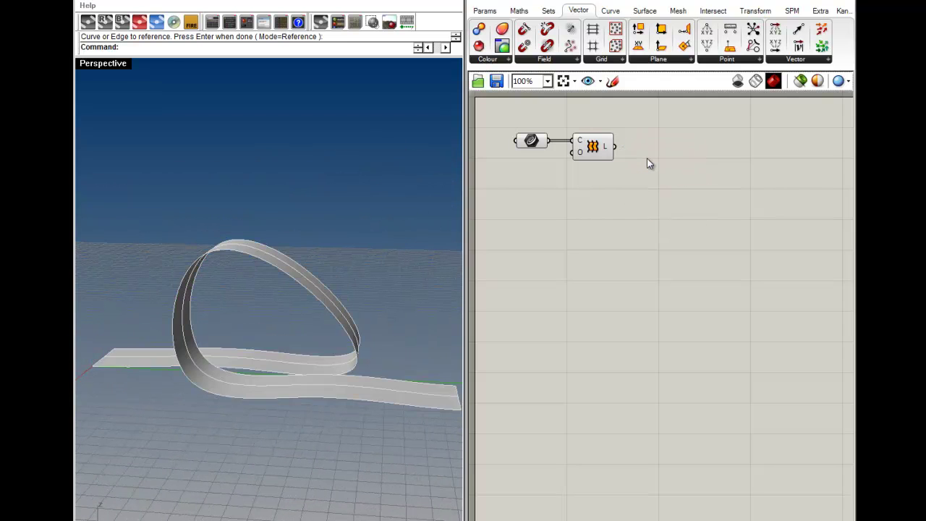
- Place an Offset Surface component beside the Loft component
{"action": "left_click", "coordinate": [637, 11]}
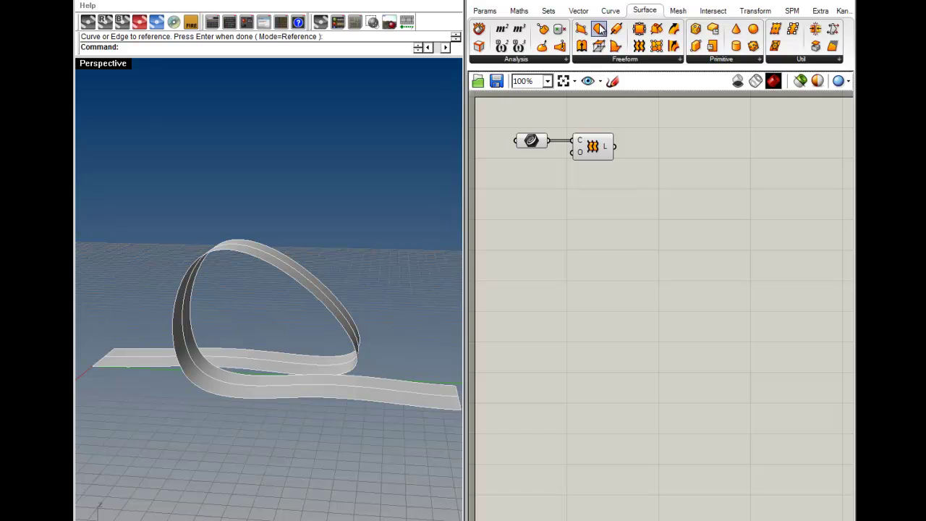
{"action": "left_click_drag", "start_coordinate": [599, 29], "coordinate": [683, 158]}
{"action": "scroll", "coordinate": [684, 158], "scroll_direction": "up", "scroll_amount": 1}
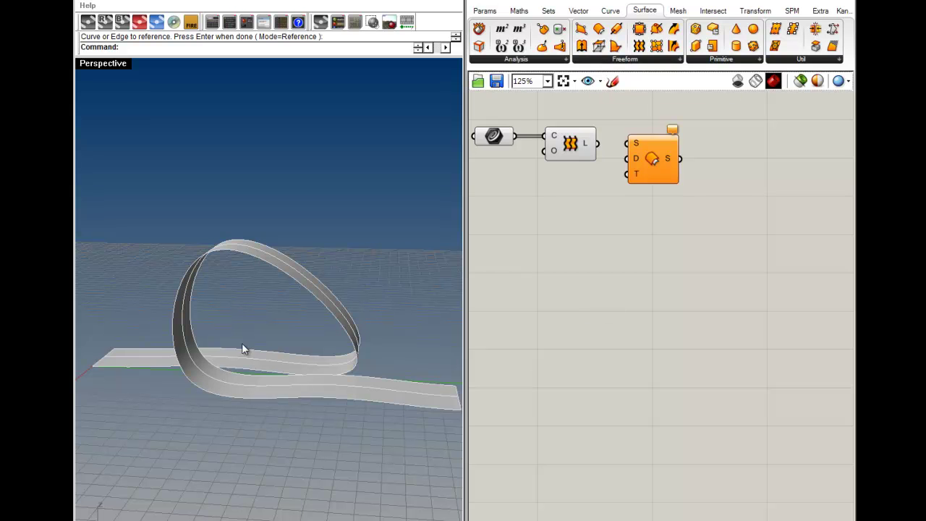
{"action": "right_click_drag", "start_coordinate": [230, 347], "coordinate": [320, 352]}
{"action": "right_click_drag", "start_coordinate": [580, 252], "coordinate": [554, 267]}
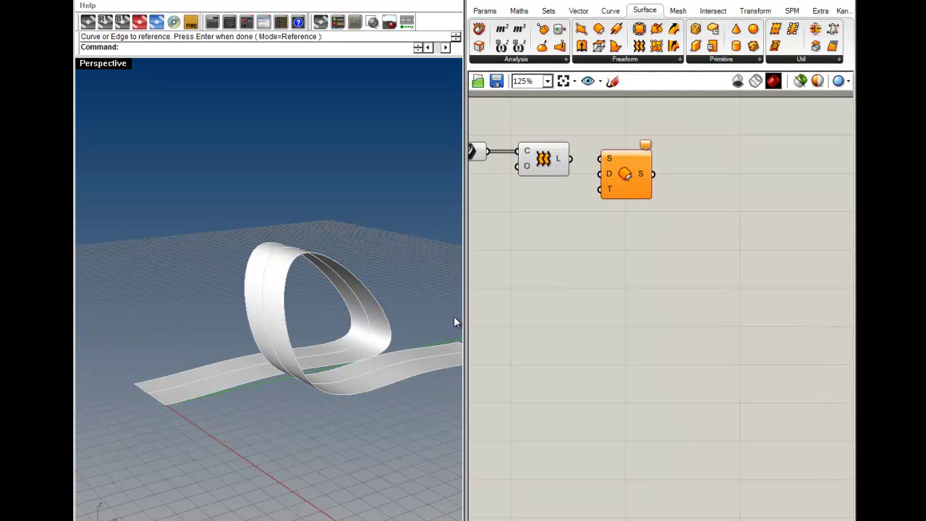
- Connect the Loft component's output to the surface input of the Offset component, and move the Offset component further away from the Loft
{"action": "right_click_drag", "start_coordinate": [391, 325], "coordinate": [283, 352]}
{"action": "scroll", "coordinate": [283, 352], "scroll_direction": "up", "scroll_amount": 5}
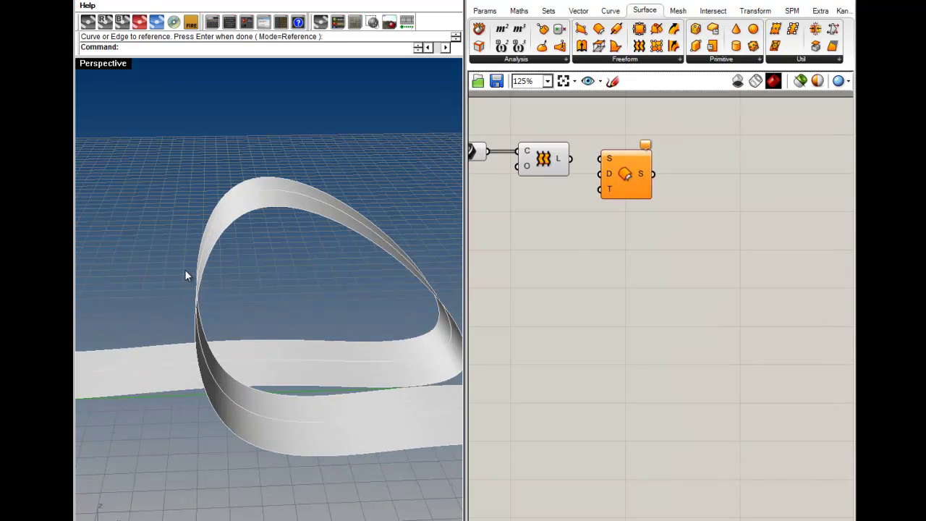
{"action": "left_click_drag", "start_coordinate": [600, 159], "coordinate": [572, 158]}
{"action": "left_click_drag", "start_coordinate": [624, 175], "coordinate": [654, 173]}
{"action": "left_click", "coordinate": [643, 200]}
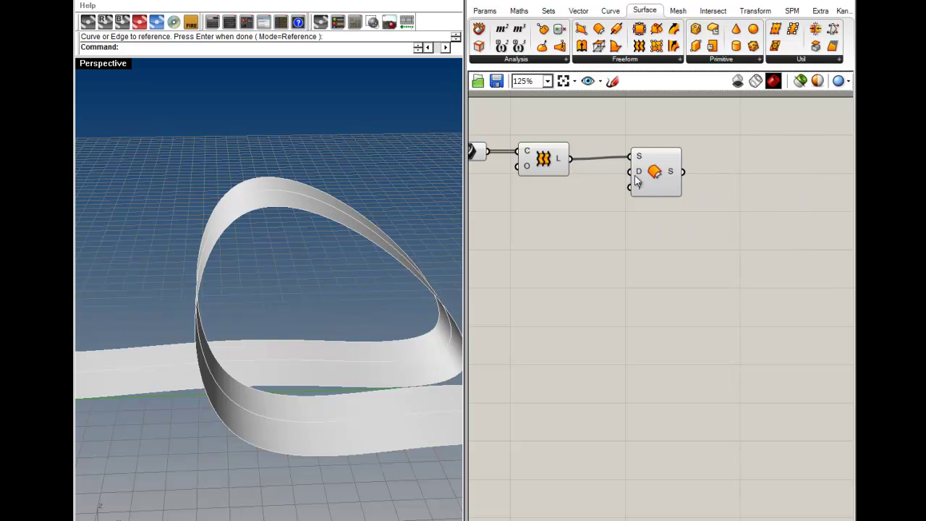
{"action": "left_click", "coordinate": [672, 184]}
{"action": "left_click", "coordinate": [591, 235]}
{"action": "right_click_drag", "start_coordinate": [591, 235], "coordinate": [648, 248]}
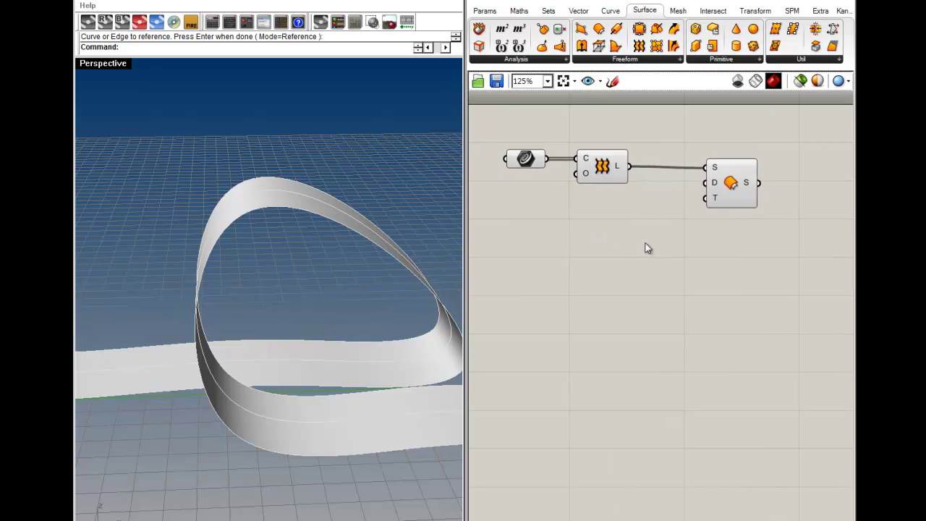
- Add a number slider, connect it to the Offset component's distance input and set it to 0.274
{"action": "left_click", "coordinate": [494, 13]}
{"action": "left_click_drag", "start_coordinate": [661, 28], "coordinate": [579, 234]}
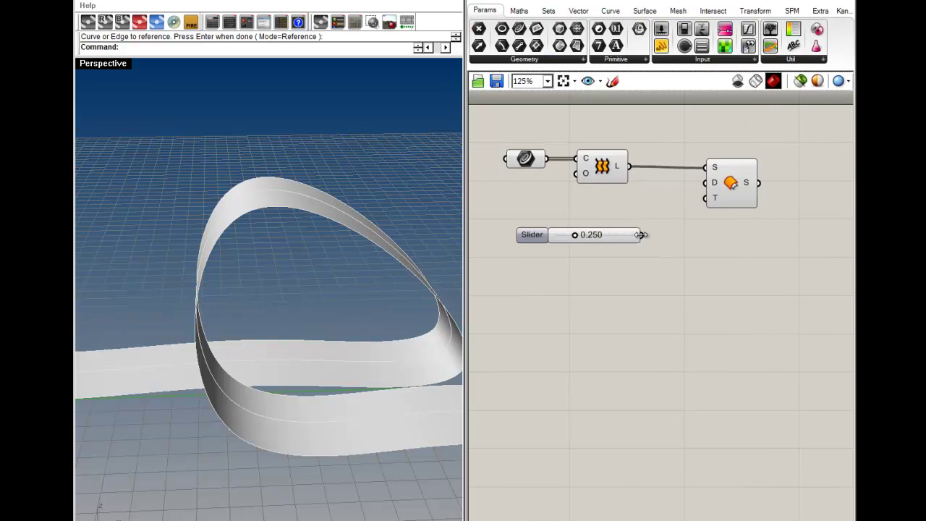
{"action": "left_click_drag", "start_coordinate": [641, 235], "coordinate": [706, 183]}
{"action": "left_click_drag", "start_coordinate": [577, 241], "coordinate": [618, 235]}
{"action": "right_click_drag", "start_coordinate": [350, 321], "coordinate": [393, 274]}
{"action": "left_click_drag", "start_coordinate": [616, 237], "coordinate": [577, 237]}
- Compare the offset surface with the lofted ribbon, and move the slider and Offset component lower on the canvas
{"action": "right_click_drag", "start_coordinate": [130, 219], "coordinate": [138, 271]}
{"action": "left_click", "coordinate": [602, 168]}
{"action": "right_click_drag", "start_coordinate": [149, 217], "coordinate": [242, 278]}
{"action": "left_click", "coordinate": [712, 204]}
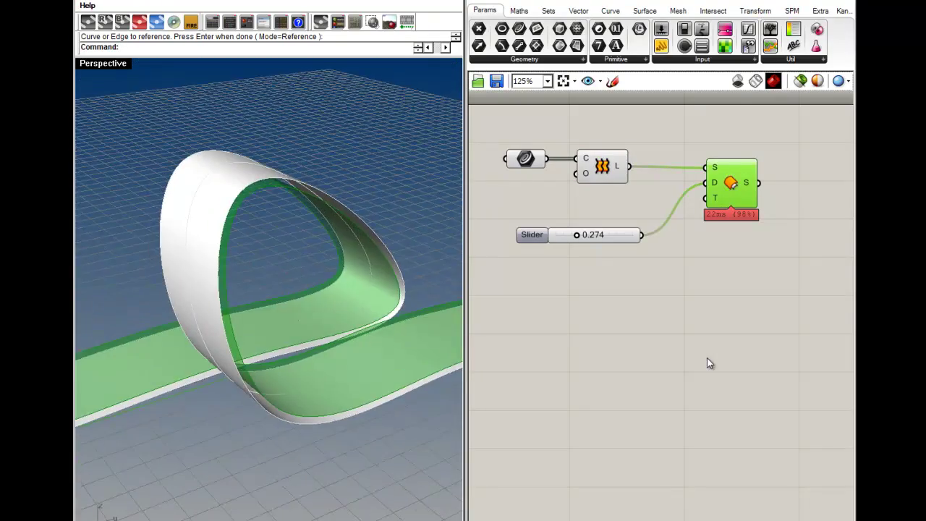
{"action": "left_click", "coordinate": [707, 357]}
{"action": "left_click_drag", "start_coordinate": [532, 234], "coordinate": [510, 267]}
{"action": "left_click_drag", "start_coordinate": [740, 216], "coordinate": [728, 249]}
{"action": "left_click", "coordinate": [709, 296]}
- Check the offset around the loop and move the Offset component closer to the Loft component
{"action": "right_click_drag", "start_coordinate": [362, 278], "coordinate": [327, 349]}
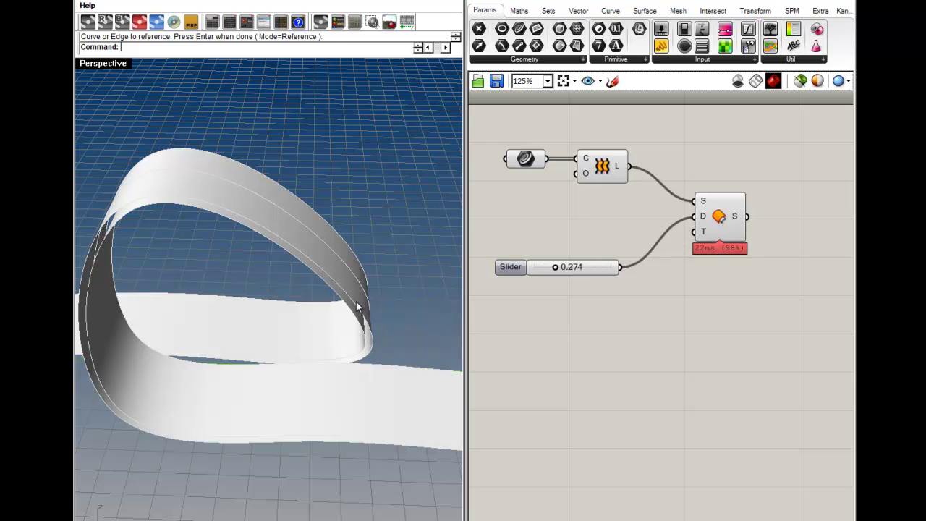
{"action": "left_click", "coordinate": [717, 229]}
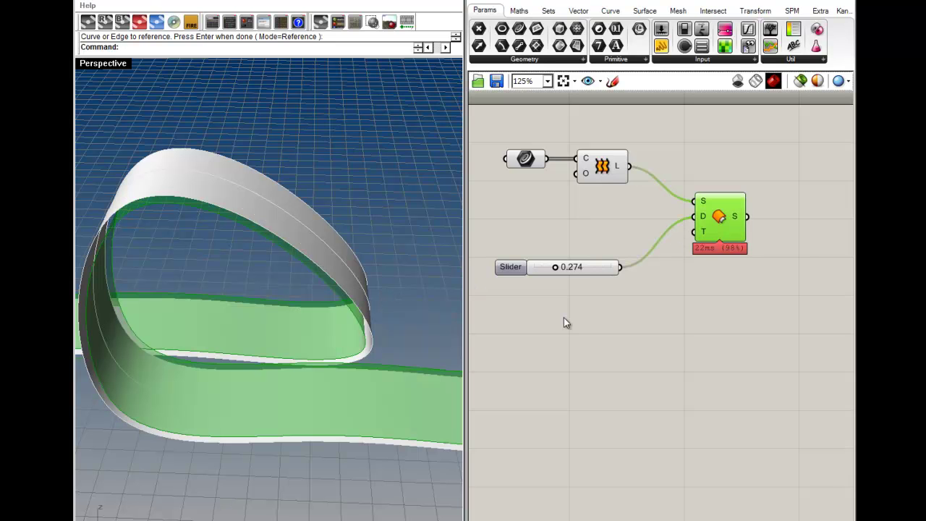
{"action": "right_click_drag", "start_coordinate": [415, 343], "coordinate": [276, 253]}
{"action": "scroll", "coordinate": [333, 251], "scroll_direction": "down", "scroll_amount": 8}
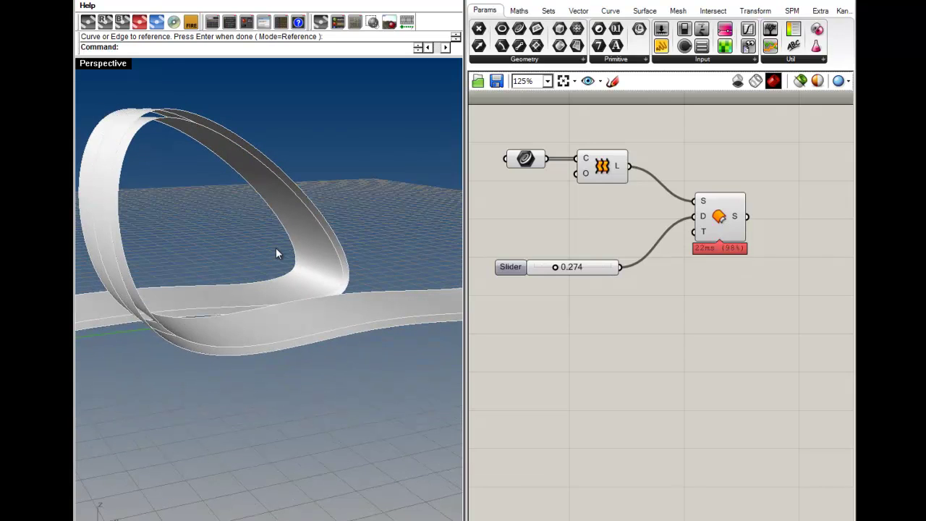
{"action": "right_click_drag", "start_coordinate": [704, 244], "coordinate": [705, 280]}
{"action": "left_click_drag", "start_coordinate": [713, 268], "coordinate": [676, 261]}
- Examine the open gap between the lofted ribbon and its offset surface along the edges and at the ribbon's end
{"action": "left_click", "coordinate": [652, 174]}
{"action": "left_click", "coordinate": [644, 10]}
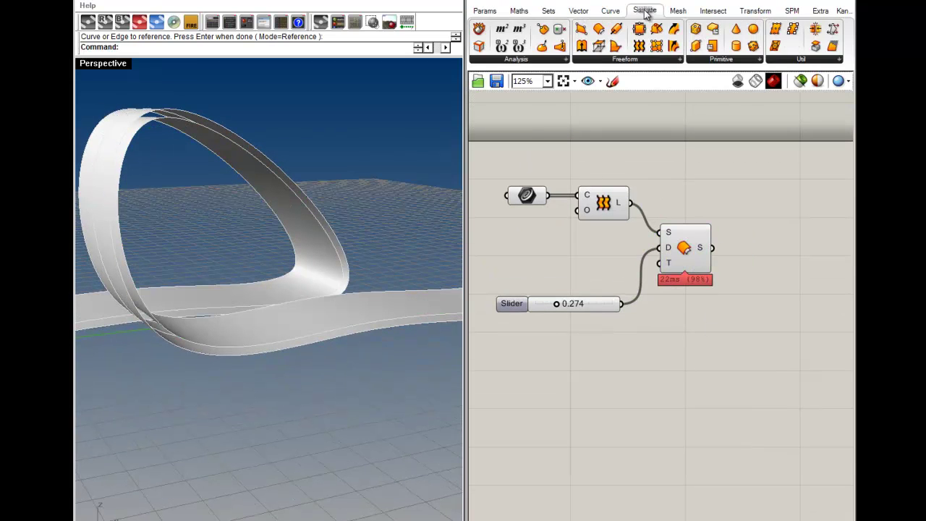
{"action": "left_click", "coordinate": [613, 209]}
{"action": "left_click", "coordinate": [561, 238]}
{"action": "right_click_drag", "start_coordinate": [257, 282], "coordinate": [389, 284]}
{"action": "scroll", "coordinate": [296, 280], "scroll_direction": "up", "scroll_amount": 4}
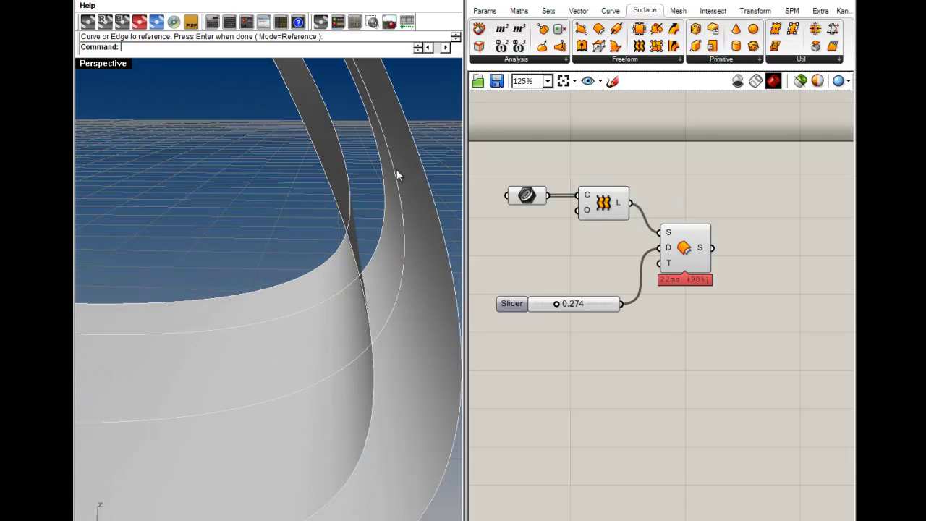
{"action": "scroll", "coordinate": [391, 182], "scroll_direction": "down", "scroll_amount": 5}
{"action": "right_click_drag", "start_coordinate": [392, 182], "coordinate": [300, 264]}
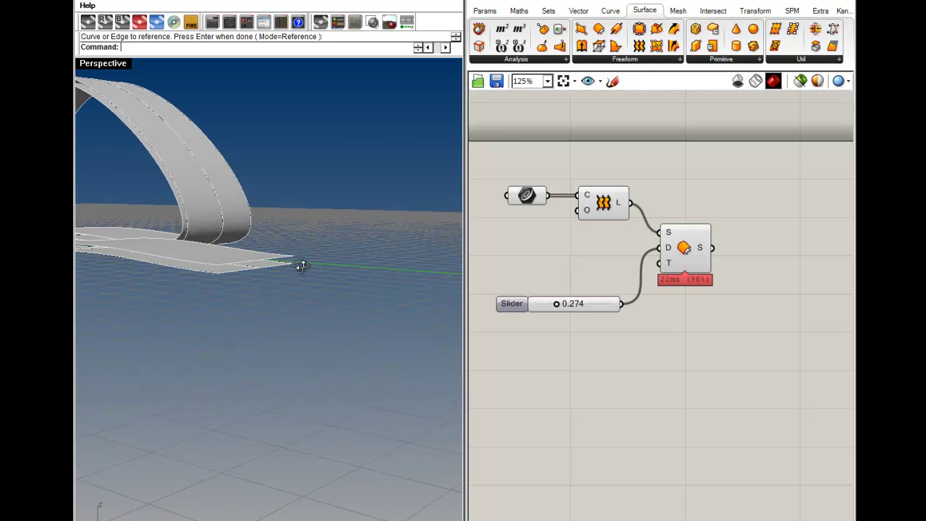
{"action": "scroll", "coordinate": [223, 267], "scroll_direction": "up", "scroll_amount": 5}
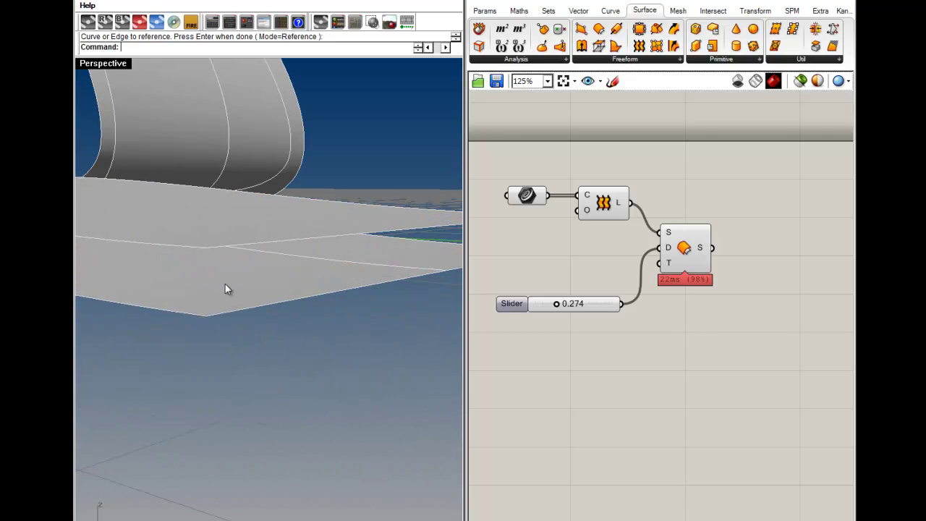
{"action": "left_click", "coordinate": [615, 209]}
{"action": "left_click", "coordinate": [745, 188]}
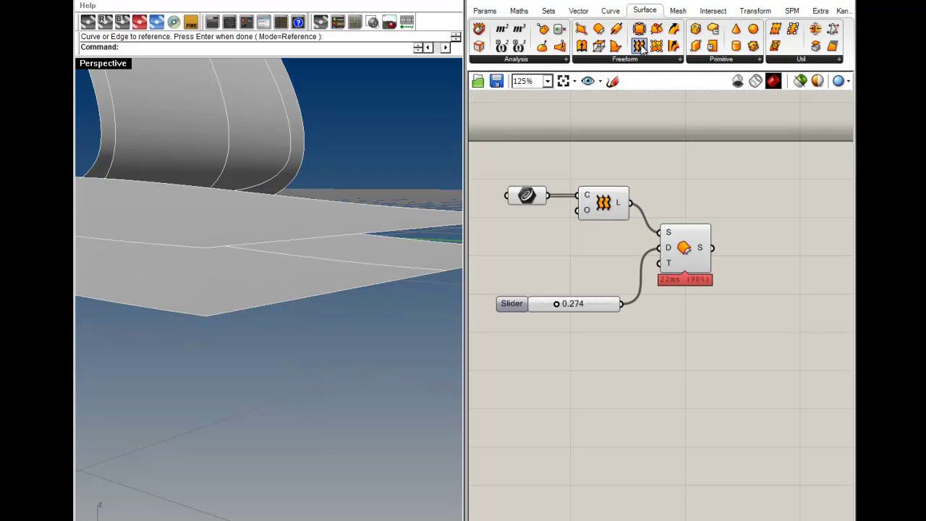
- Place a second Loft component and feed both the first Loft's surface and the offset surface into its curves input
{"action": "mouse_move", "coordinate": [639, 48]}
{"action": "left_mouse_down"}
{"action": "mouse_move", "coordinate": [724, 197]}
{"action": "mouse_move", "coordinate": [778, 197]}
{"action": "left_mouse_up"}
{"action": "mouse_move", "coordinate": [630, 203]}
{"action": "left_mouse_down"}
{"action": "mouse_move", "coordinate": [753, 190]}
{"action": "mouse_move", "coordinate": [733, 233]}
{"action": "mouse_move", "coordinate": [712, 248]}
{"action": "left_mouse_up"}
{"action": "left_click", "coordinate": [702, 265]}
{"action": "left_click", "coordinate": [599, 204]}
{"action": "left_click", "coordinate": [677, 195]}
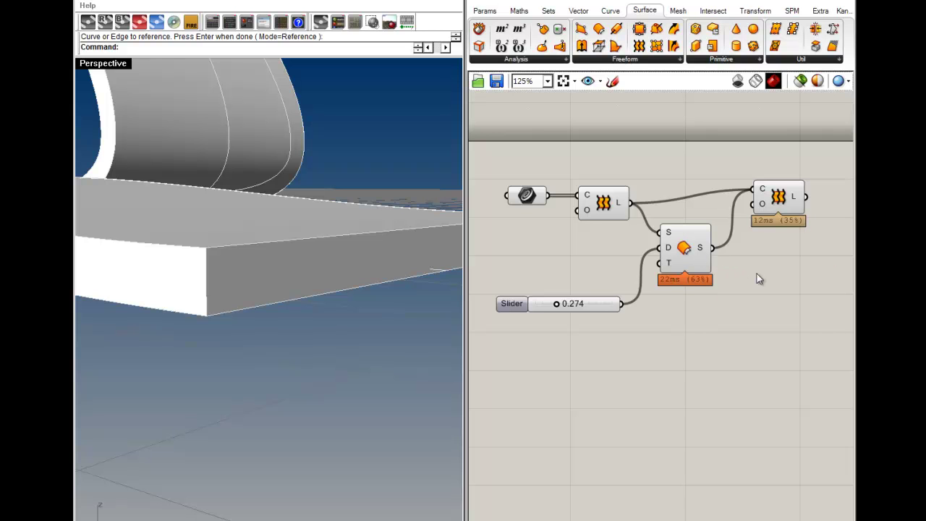
- Examine the thickened ribbon's side walls and end faces from several sides
{"action": "right_click_drag", "start_coordinate": [289, 224], "coordinate": [311, 292]}
{"action": "scroll", "coordinate": [311, 292], "scroll_direction": "down", "scroll_amount": 5}
{"action": "right_click_drag", "start_coordinate": [196, 272], "coordinate": [287, 275]}
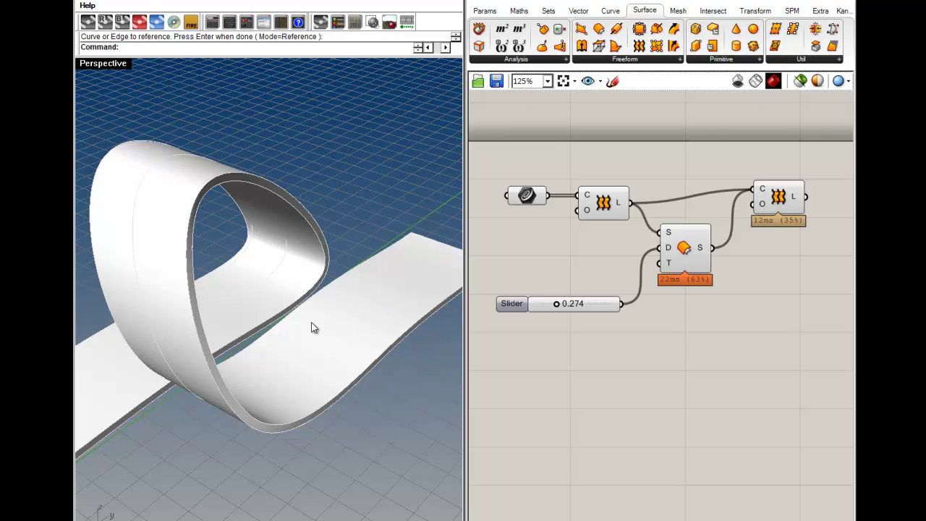
{"action": "right_click_drag", "start_coordinate": [197, 318], "coordinate": [333, 275]}
{"action": "left_click_drag", "start_coordinate": [784, 204], "coordinate": [779, 208]}
{"action": "left_click", "coordinate": [801, 257]}
{"action": "right_click_drag", "start_coordinate": [802, 259], "coordinate": [652, 262]}
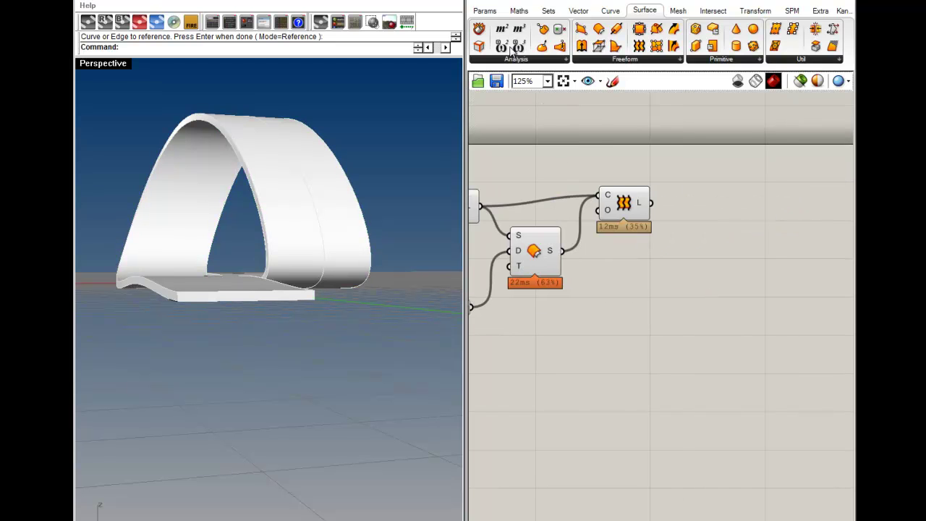
- Place a Panel beside the second Loft and connect the Offset component's output to it
{"action": "left_click", "coordinate": [485, 11]}
{"action": "left_click_drag", "start_coordinate": [667, 46], "coordinate": [562, 250]}
{"action": "left_click_drag", "start_coordinate": [720, 257], "coordinate": [669, 302]}
{"action": "left_click", "coordinate": [690, 216]}
{"action": "scroll", "coordinate": [685, 251], "scroll_direction": "up", "scroll_amount": 3}
{"action": "scroll", "coordinate": [673, 284], "scroll_direction": "down", "scroll_amount": 2}
{"action": "right_click_drag", "start_coordinate": [664, 281], "coordinate": [611, 316]}
{"action": "left_click_drag", "start_coordinate": [595, 340], "coordinate": [661, 313]}
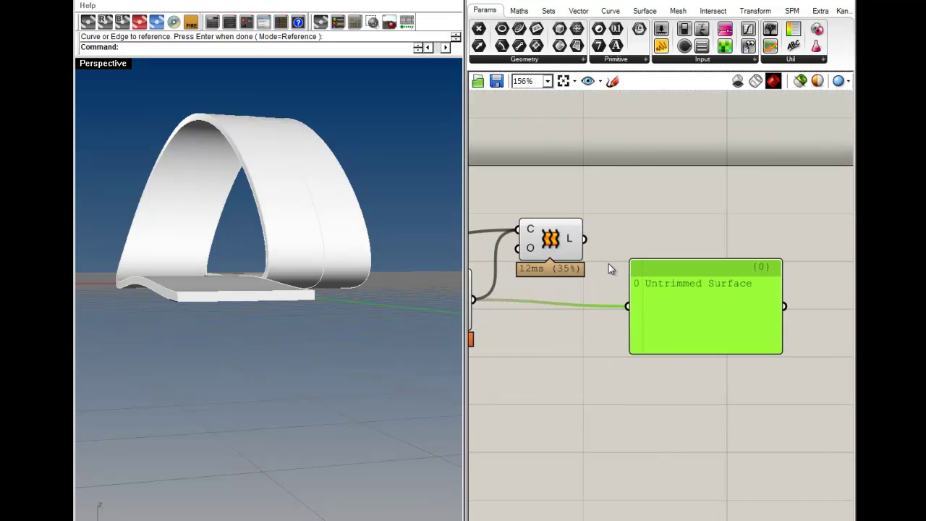
- Rewire the panel to show the output of the first Loft component
{"action": "left_click", "coordinate": [613, 271]}
{"action": "scroll", "coordinate": [732, 318], "scroll_direction": "down", "scroll_amount": 3}
{"action": "left_click_drag", "start_coordinate": [605, 271], "coordinate": [600, 270]}
{"action": "scroll", "coordinate": [761, 313], "scroll_direction": "up", "scroll_amount": 1}
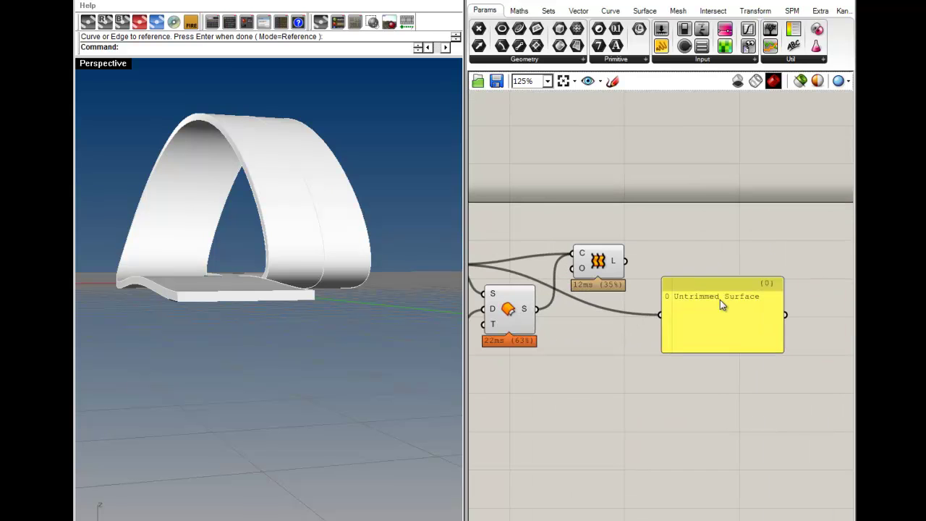
{"action": "scroll", "coordinate": [692, 305], "scroll_direction": "up", "scroll_amount": 1}
- Rewire the panel to the second Loft component's output and read the geometry type it lists
{"action": "left_click_drag", "start_coordinate": [653, 319], "coordinate": [607, 251]}
{"action": "right_click_drag", "start_coordinate": [579, 321], "coordinate": [629, 327]}
{"action": "scroll", "coordinate": [700, 334], "scroll_direction": "down", "scroll_amount": 2}
{"action": "left_click", "coordinate": [627, 288]}
{"action": "left_click", "coordinate": [667, 288]}
{"action": "left_click", "coordinate": [624, 287]}
{"action": "left_click", "coordinate": [676, 273]}
{"action": "left_click", "coordinate": [675, 275]}
{"action": "scroll", "coordinate": [716, 320], "scroll_direction": "up", "scroll_amount": 5}
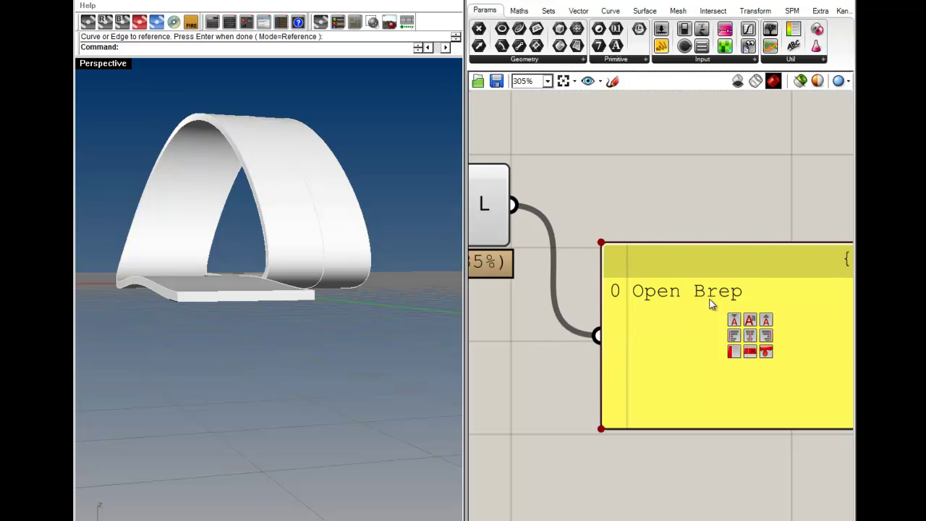
- Move the panel up above the wires and shift the second Loft component slightly lower
{"action": "left_click_drag", "start_coordinate": [647, 312], "coordinate": [661, 205]}
{"action": "left_click", "coordinate": [620, 368]}
{"action": "scroll", "coordinate": [583, 318], "scroll_direction": "down", "scroll_amount": 5}
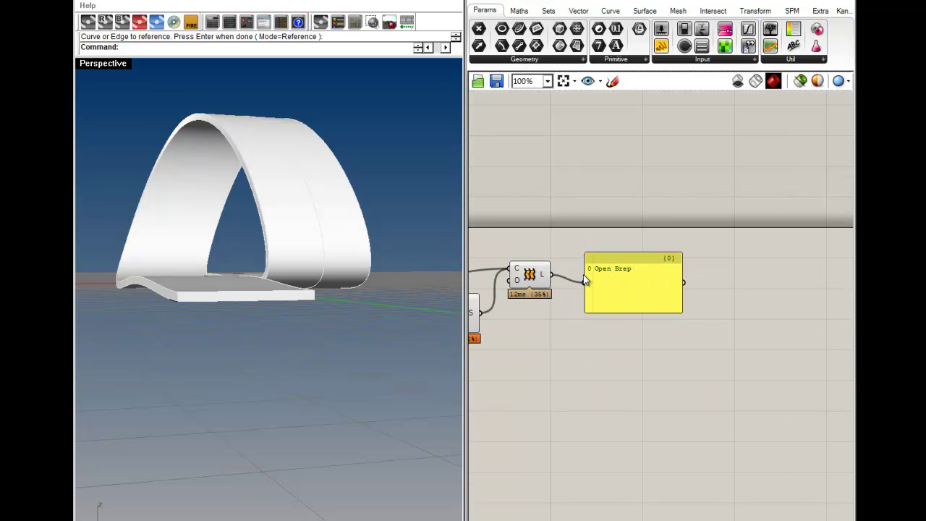
{"action": "scroll", "coordinate": [577, 281], "scroll_direction": "up", "scroll_amount": 3}
{"action": "right_click_drag", "start_coordinate": [588, 275], "coordinate": [654, 283]}
{"action": "left_click_drag", "start_coordinate": [680, 295], "coordinate": [689, 202]}
{"action": "left_click", "coordinate": [678, 314]}
{"action": "left_click_drag", "start_coordinate": [552, 298], "coordinate": [554, 325]}
{"action": "left_click", "coordinate": [563, 368]}
{"action": "scroll", "coordinate": [562, 368], "scroll_direction": "down", "scroll_amount": 4}
{"action": "right_click_drag", "start_coordinate": [562, 369], "coordinate": [776, 359]}
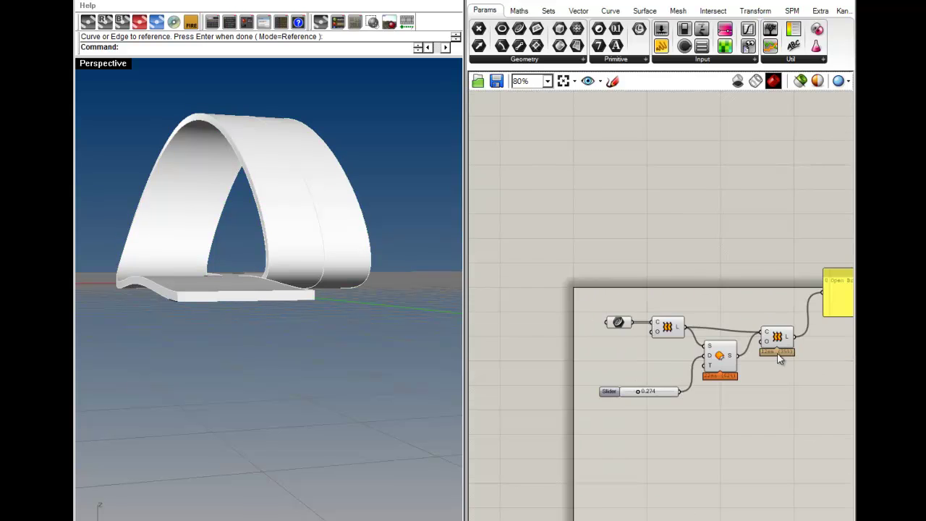
- Compare the geometry types of the Offset, first Loft and second Loft outputs by wiring each to the panel in turn
{"action": "right_click_drag", "start_coordinate": [813, 291], "coordinate": [680, 287]}
{"action": "left_click_drag", "start_coordinate": [591, 338], "coordinate": [600, 348]}
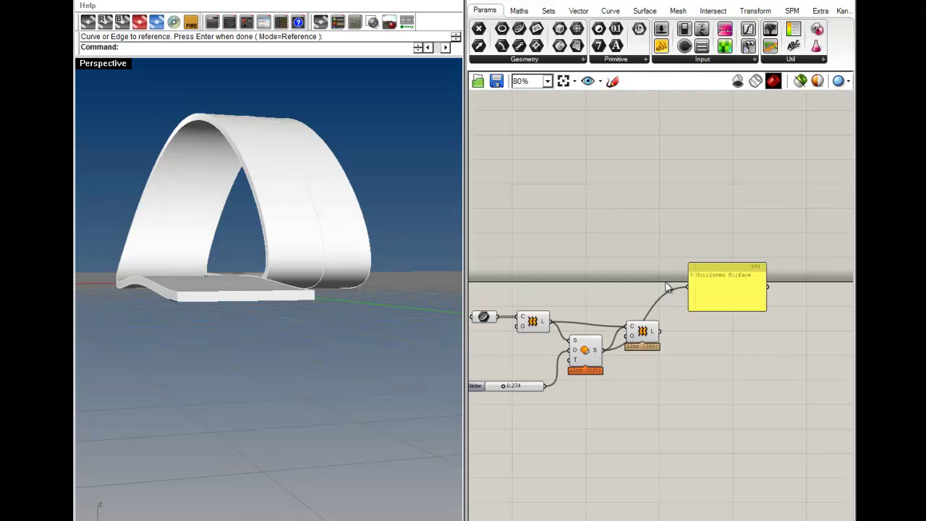
{"action": "scroll", "coordinate": [665, 284], "scroll_direction": "up", "scroll_amount": 2}
{"action": "left_click_drag", "start_coordinate": [701, 290], "coordinate": [524, 337]}
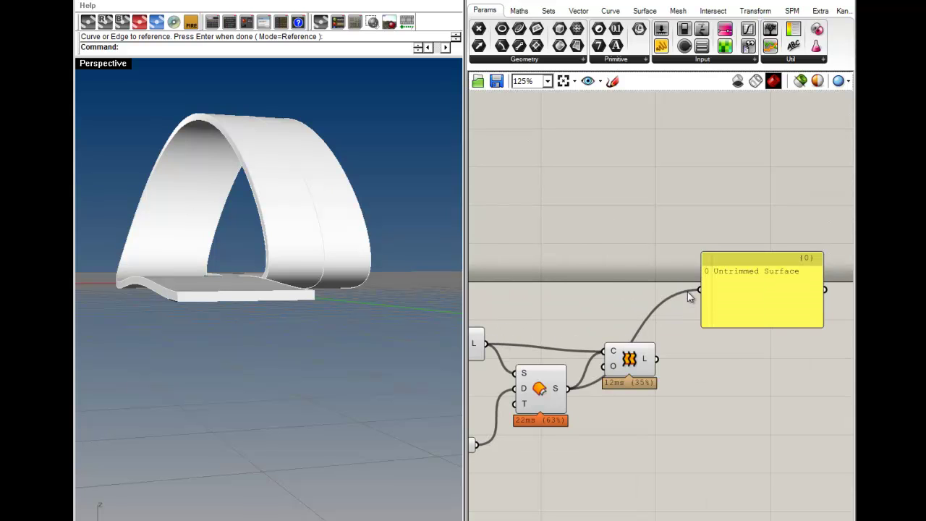
{"action": "left_click_drag", "start_coordinate": [687, 288], "coordinate": [455, 347]}
{"action": "left_click_drag", "start_coordinate": [718, 296], "coordinate": [713, 337]}
{"action": "left_click_drag", "start_coordinate": [711, 290], "coordinate": [675, 360]}
{"action": "right_click_drag", "start_coordinate": [742, 367], "coordinate": [621, 311]}
{"action": "left_click", "coordinate": [511, 308]}
{"action": "left_click", "coordinate": [619, 327]}
{"action": "right_click_drag", "start_coordinate": [190, 298], "coordinate": [208, 331]}
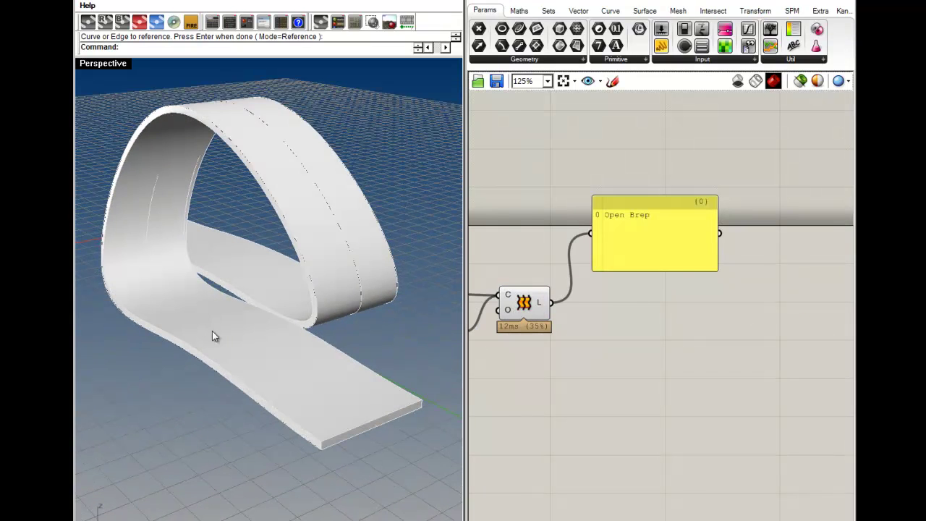
- Place a Brep Components component, connect the second Loft's output to it and inspect its Faces output
{"action": "left_click", "coordinate": [644, 11]}
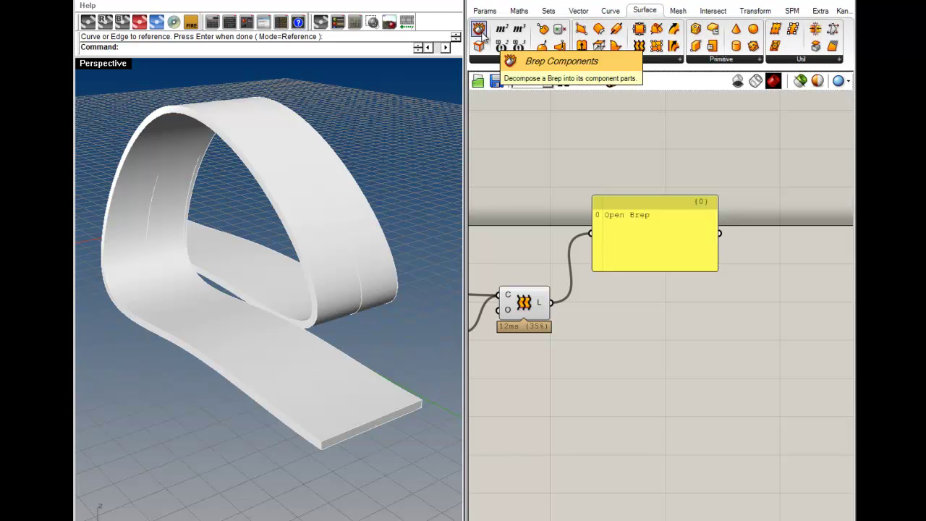
{"action": "left_click_drag", "start_coordinate": [480, 31], "coordinate": [551, 302]}
{"action": "left_click_drag", "start_coordinate": [623, 335], "coordinate": [605, 307]}
{"action": "left_click", "coordinate": [643, 311]}
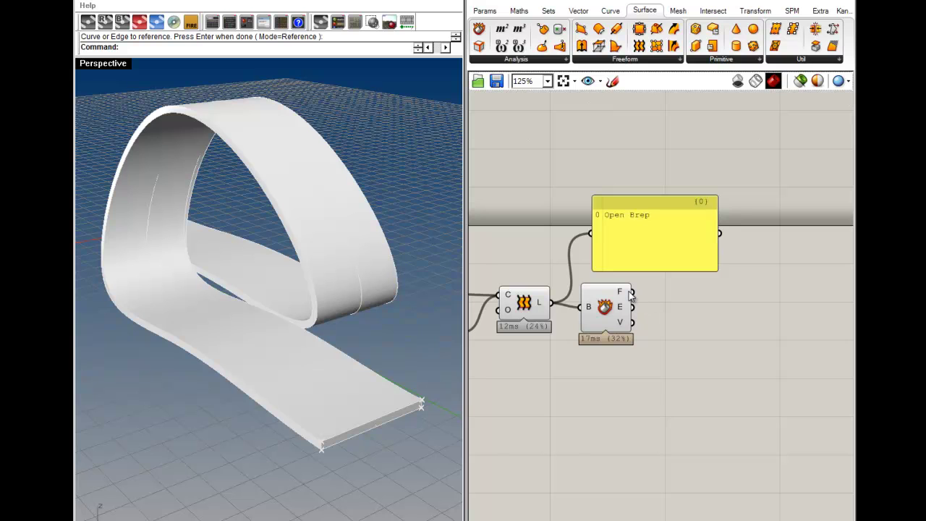
{"action": "mouse_move", "coordinate": [631, 292]}
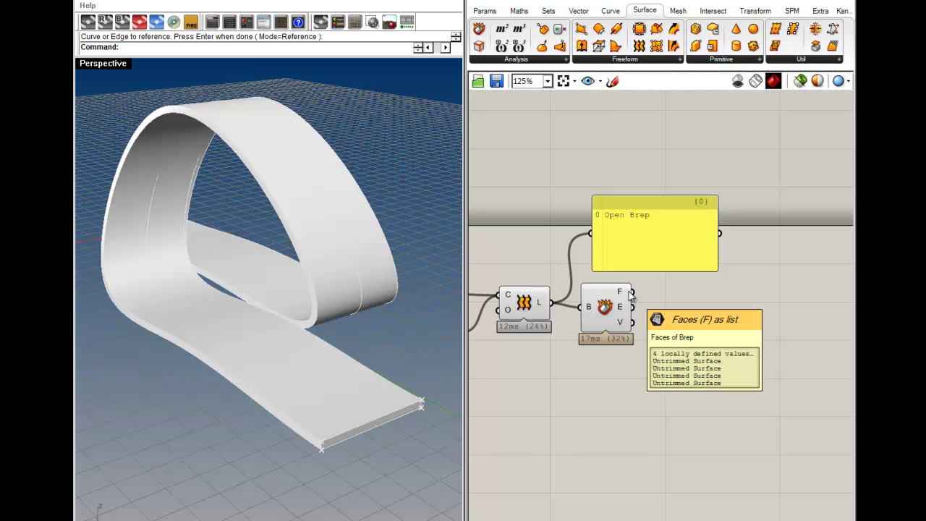
{"action": "left_click", "coordinate": [611, 304]}
{"action": "left_click", "coordinate": [663, 411]}
- Turn off the preview of the second Loft component and check the list of faces again
{"action": "right_click", "coordinate": [528, 304]}
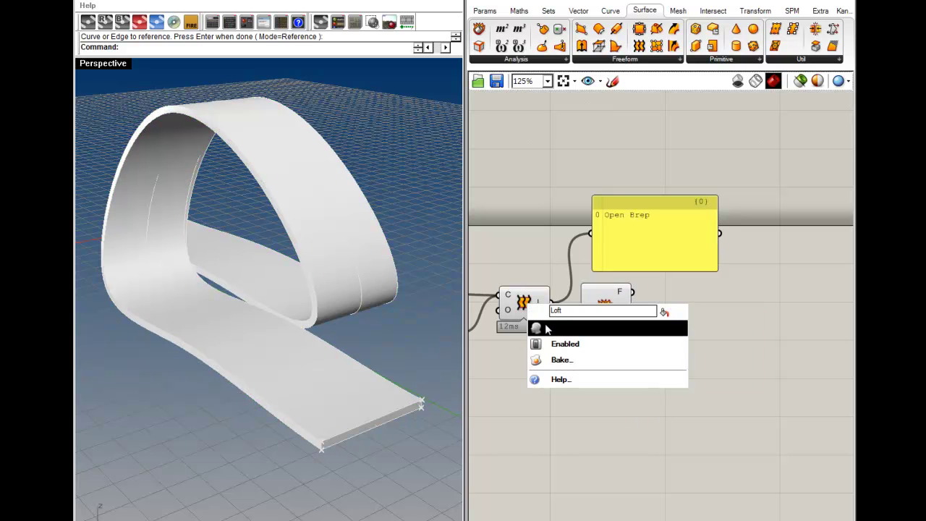
{"action": "left_click", "coordinate": [545, 328]}
{"action": "left_click", "coordinate": [608, 314]}
{"action": "left_click", "coordinate": [590, 384]}
{"action": "right_click_drag", "start_coordinate": [255, 434], "coordinate": [325, 420]}
{"action": "scroll", "coordinate": [325, 420], "scroll_direction": "up", "scroll_amount": 3}
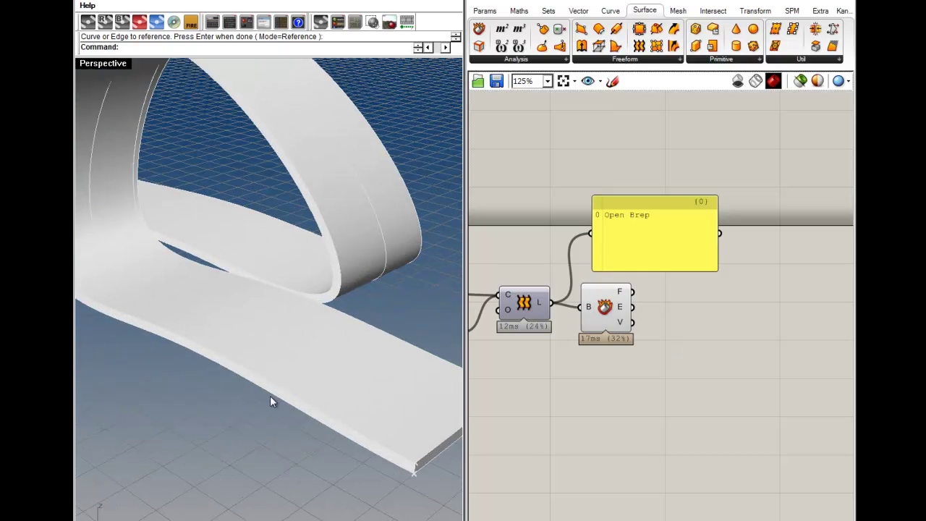
{"action": "mouse_move", "coordinate": [622, 299]}
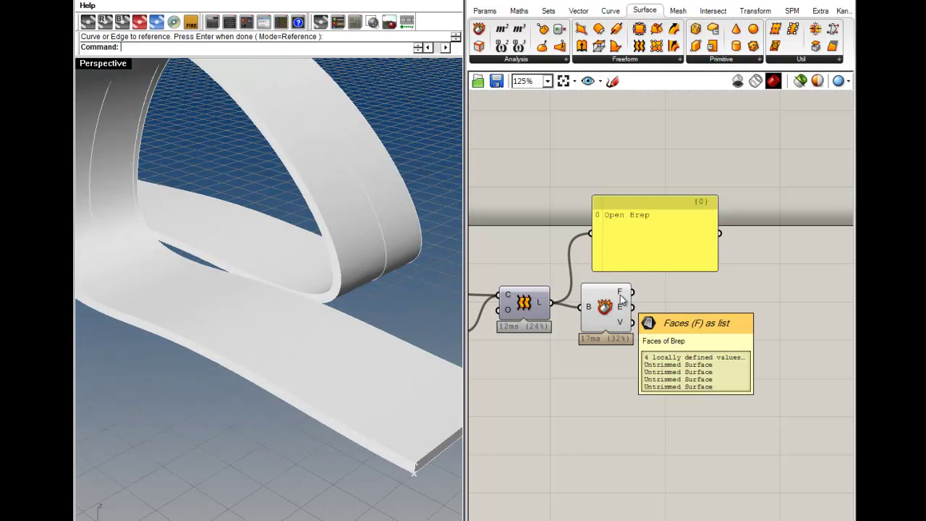
- Place a List Item component, connect the Faces output to its list input and move Brep Components lower
{"action": "left_click", "coordinate": [548, 10]}
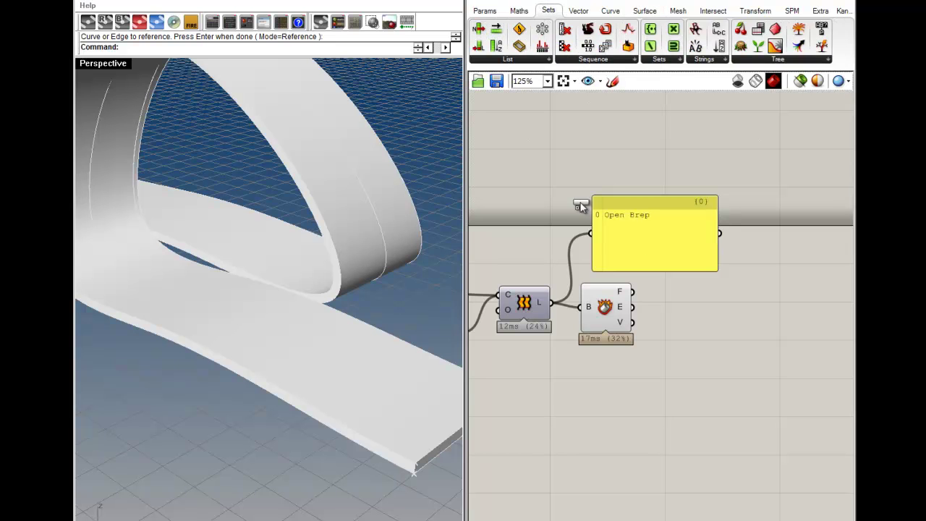
{"action": "left_click_drag", "start_coordinate": [496, 45], "coordinate": [704, 308]}
{"action": "left_click_drag", "start_coordinate": [632, 292], "coordinate": [680, 293]}
{"action": "left_click_drag", "start_coordinate": [604, 311], "coordinate": [597, 396]}
- Create an integer slider from the value 10, set it to 0 and connect it to the List Item's index input
{"action": "double_click", "coordinate": [605, 346]}
{"action": "type", "text": "10"}
{"action": "key", "text": "Return"}
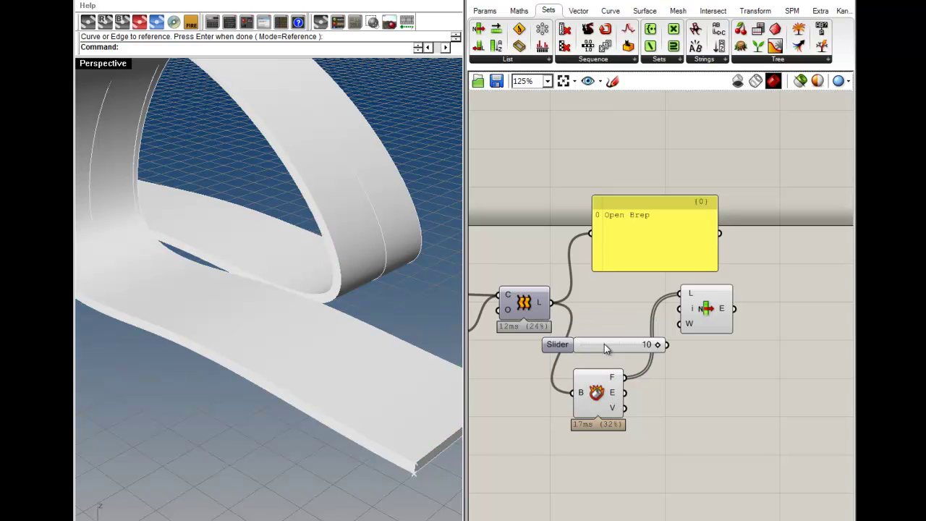
{"action": "left_click_drag", "start_coordinate": [657, 345], "coordinate": [574, 372]}
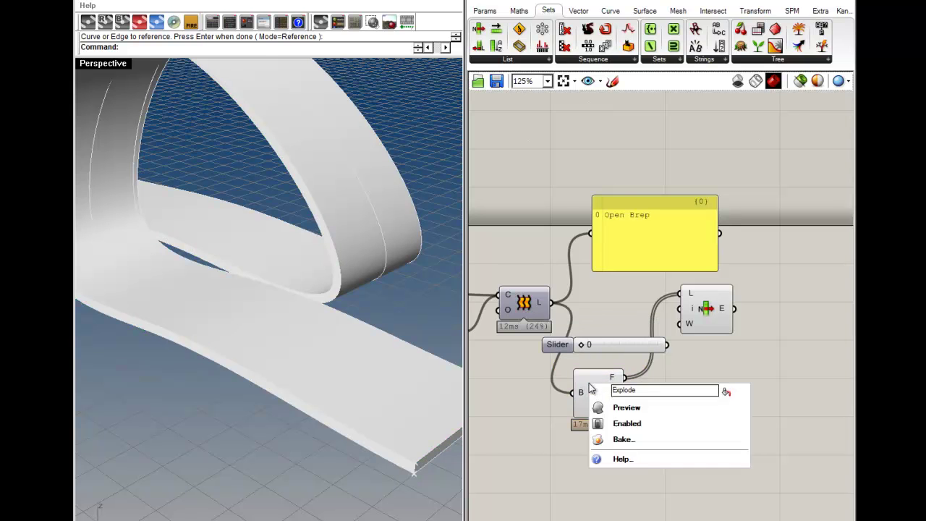
{"action": "left_click_drag", "start_coordinate": [673, 307], "coordinate": [677, 308]}
- Turn off the previews of the Brep Components, first Loft and Offset components so the List Item face shows alone
{"action": "left_click", "coordinate": [710, 310]}
{"action": "left_click", "coordinate": [723, 397]}
{"action": "right_click_drag", "start_coordinate": [516, 325], "coordinate": [743, 351]}
{"action": "left_click_drag", "start_coordinate": [674, 411], "coordinate": [595, 298]}
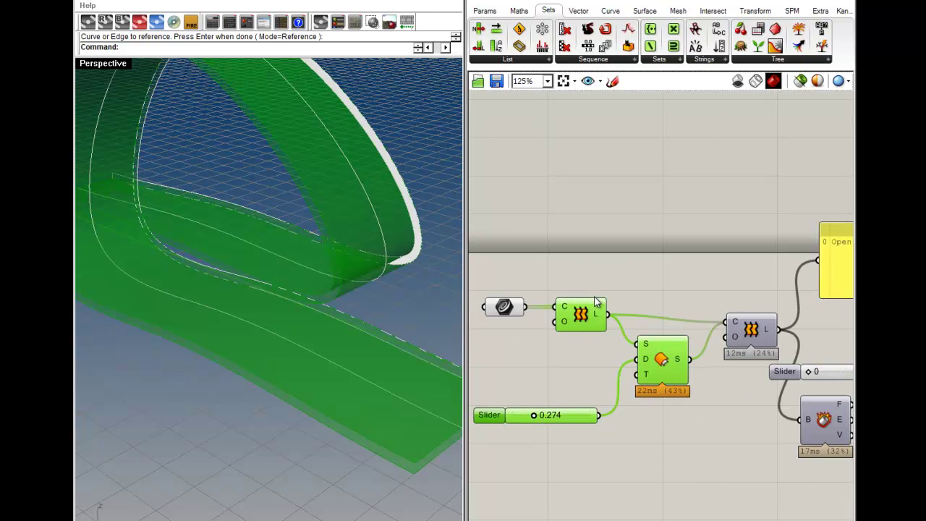
{"action": "left_click", "coordinate": [607, 291]}
{"action": "right_click_drag", "start_coordinate": [723, 295], "coordinate": [483, 290]}
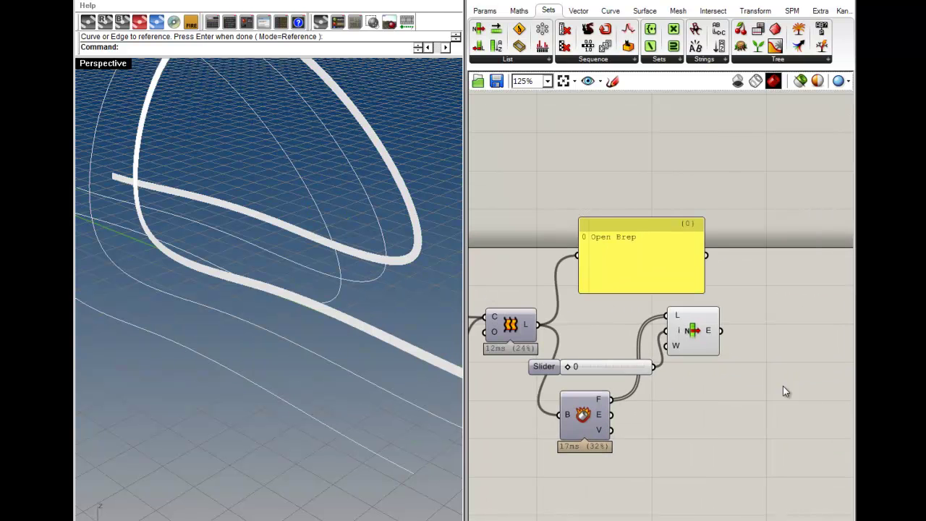
- Vary the List Item's index slider to examine individual faces of the brep from another angle
{"action": "left_click_drag", "start_coordinate": [569, 369], "coordinate": [573, 367]}
{"action": "right_click_drag", "start_coordinate": [331, 328], "coordinate": [341, 261]}
{"action": "left_click_drag", "start_coordinate": [578, 367], "coordinate": [554, 369]}
- Delete the Brep Components, the List Item and its index slider
{"action": "right_click_drag", "start_coordinate": [593, 333], "coordinate": [657, 342]}
{"action": "left_click_drag", "start_coordinate": [775, 451], "coordinate": [643, 332]}
{"action": "key", "text": "Delete"}
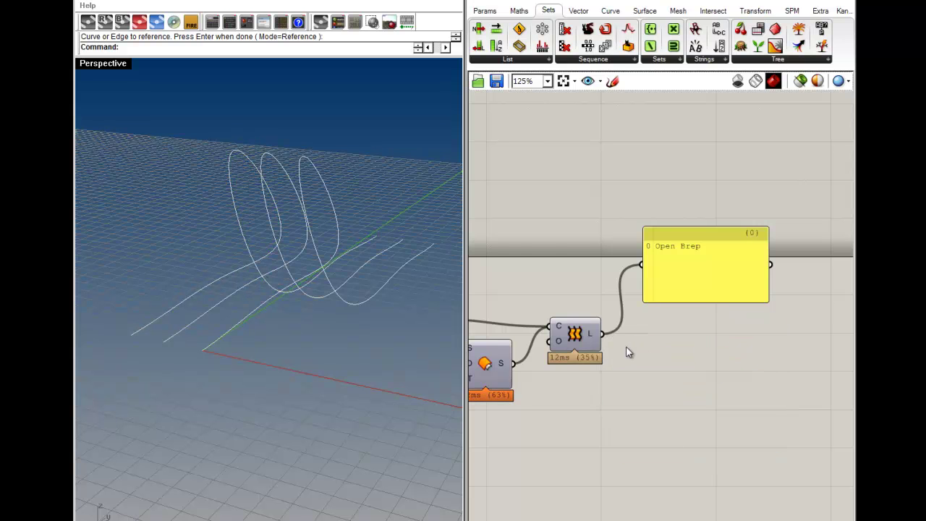
- Turn the preview of the second Loft component back on
{"action": "right_click_drag", "start_coordinate": [589, 348], "coordinate": [670, 353]}
{"action": "right_click", "coordinate": [654, 340]}
{"action": "left_click", "coordinate": [673, 365]}
{"action": "left_click", "coordinate": [655, 346]}
{"action": "left_click", "coordinate": [672, 395]}
{"action": "right_click_drag", "start_coordinate": [604, 377], "coordinate": [631, 376]}
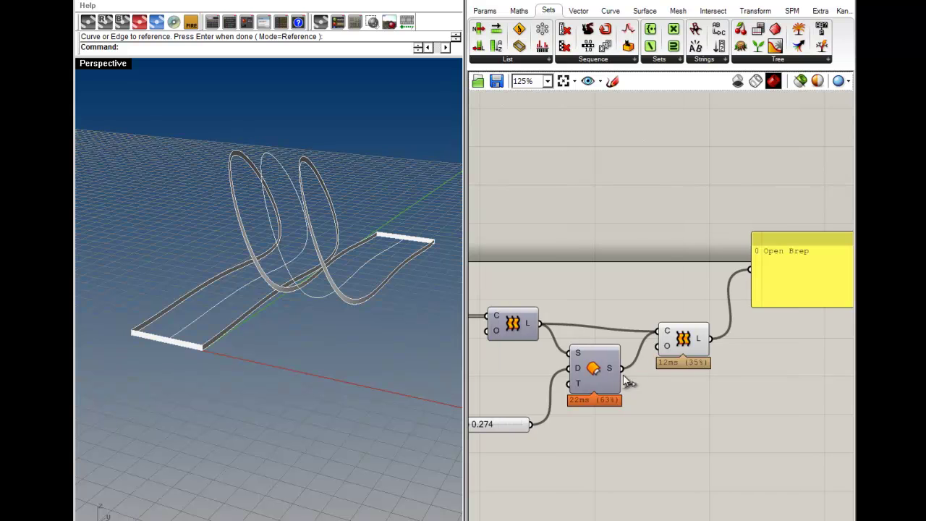
{"action": "left_click", "coordinate": [683, 344]}
{"action": "left_click", "coordinate": [723, 400]}
- Turn on the previews of the Offset and first Loft components
{"action": "right_click", "coordinate": [602, 368]}
{"action": "left_click", "coordinate": [617, 392]}
{"action": "left_click", "coordinate": [592, 378]}
{"action": "left_click", "coordinate": [591, 327]}
{"action": "right_click", "coordinate": [509, 320]}
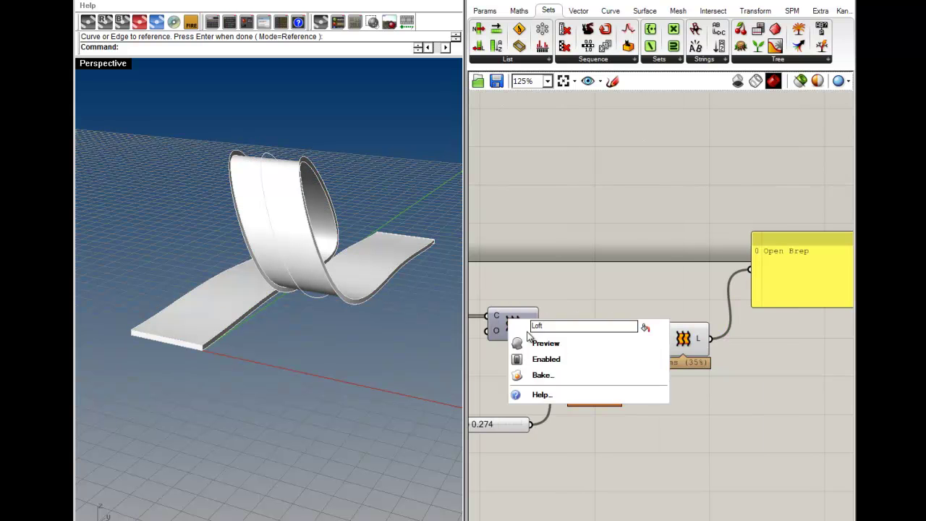
{"action": "left_click", "coordinate": [522, 343]}
{"action": "left_click", "coordinate": [514, 328]}
{"action": "left_click", "coordinate": [597, 371]}
{"action": "left_click", "coordinate": [526, 327]}
{"action": "left_click", "coordinate": [582, 372]}
{"action": "left_click", "coordinate": [608, 301]}
- Spread the components out by moving the second Loft higher and the Offset component lower on the canvas
{"action": "left_click_drag", "start_coordinate": [683, 340], "coordinate": [672, 304]}
{"action": "left_click", "coordinate": [728, 400]}
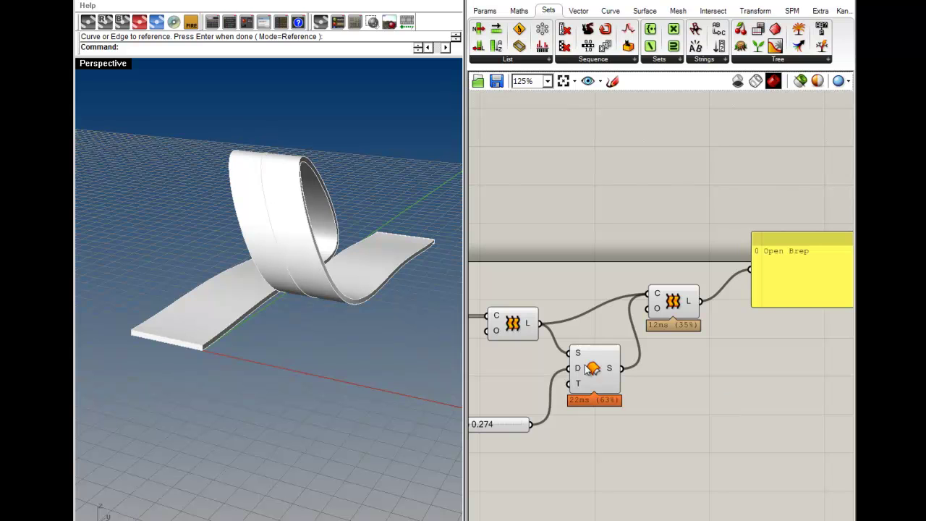
{"action": "left_click_drag", "start_coordinate": [601, 374], "coordinate": [602, 387]}
{"action": "left_click", "coordinate": [648, 264]}
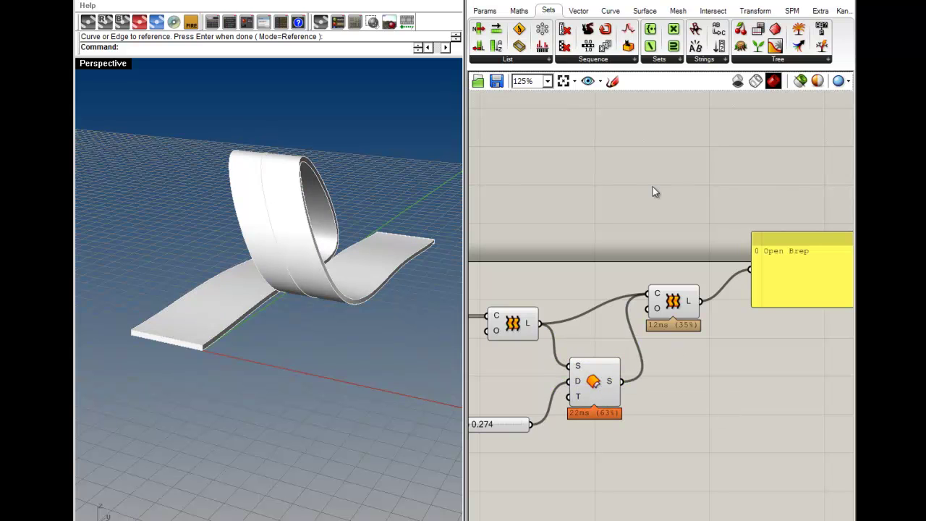
- Place a Brep Join component and connect the second Loft, the Offset and the first Loft outputs to its Breps input
{"action": "left_click", "coordinate": [643, 12]}
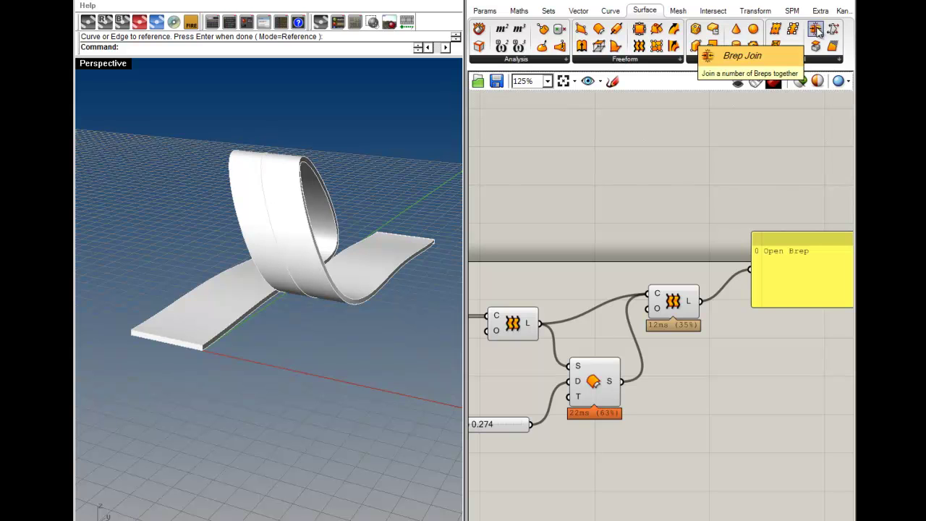
{"action": "left_click_drag", "start_coordinate": [815, 29], "coordinate": [770, 389]}
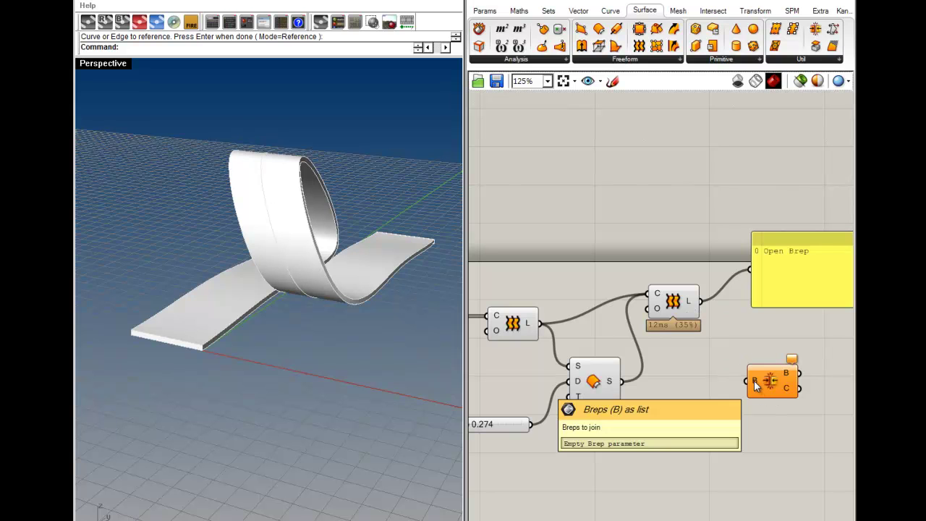
{"action": "left_click_drag", "start_coordinate": [753, 380], "coordinate": [700, 301]}
{"action": "left_click_drag", "start_coordinate": [747, 386], "coordinate": [539, 322], "text": "shift"}
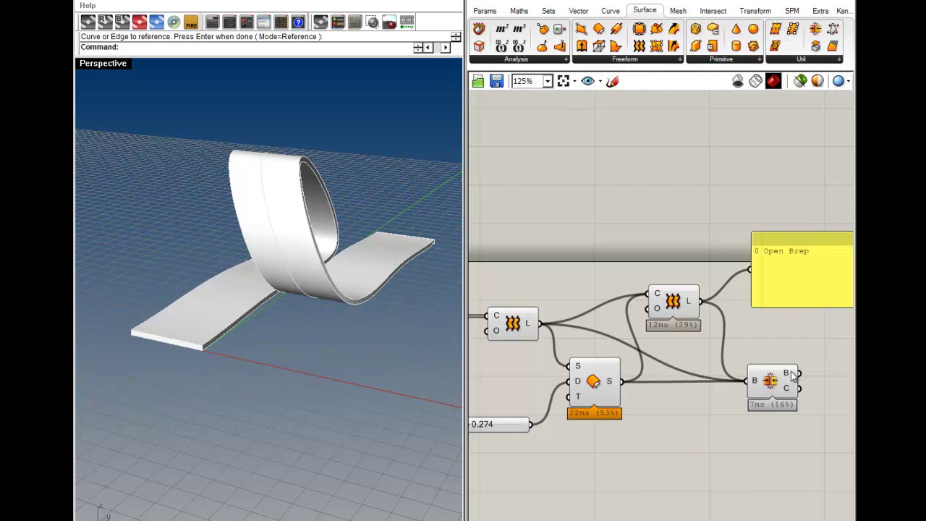
- Duplicate the panel, connect Brep Join's B output to the copy and compare the contents of both panels
{"action": "right_click_drag", "start_coordinate": [800, 372], "coordinate": [701, 386]}
{"action": "left_click_drag", "start_coordinate": [650, 283], "coordinate": [677, 329], "text": "ctrl"}
{"action": "left_click_drag", "start_coordinate": [670, 401], "coordinate": [645, 400]}
{"action": "left_click_drag", "start_coordinate": [691, 319], "coordinate": [751, 431], "text": "alt"}
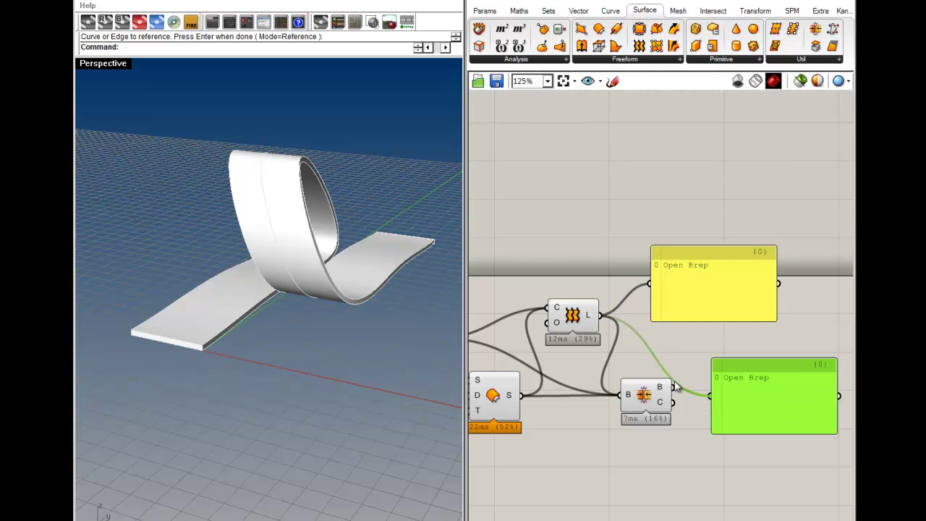
{"action": "left_click_drag", "start_coordinate": [677, 389], "coordinate": [674, 387]}
{"action": "scroll", "coordinate": [696, 387], "scroll_direction": "up", "scroll_amount": 5}
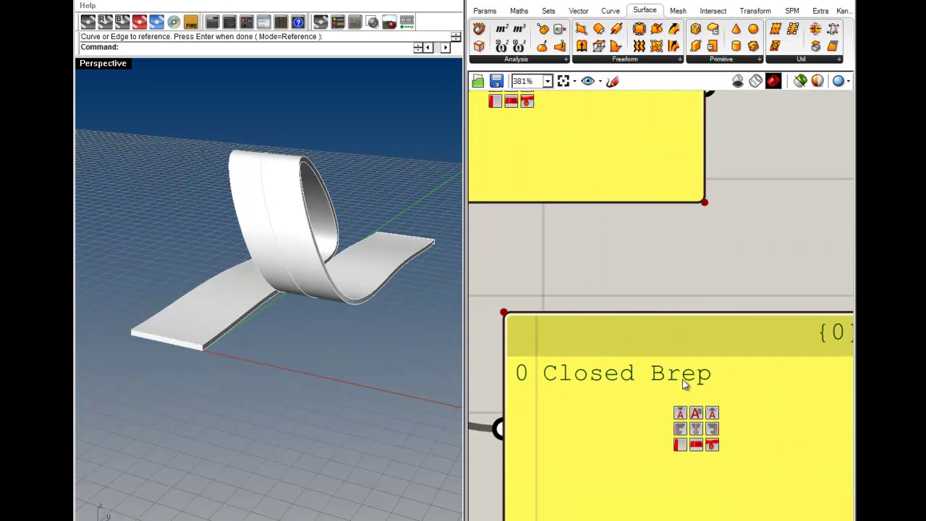
{"action": "scroll", "coordinate": [683, 380], "scroll_direction": "down", "scroll_amount": 3}
{"action": "right_click_drag", "start_coordinate": [586, 382], "coordinate": [692, 371]}
{"action": "left_click", "coordinate": [599, 391]}
{"action": "left_click", "coordinate": [560, 314]}
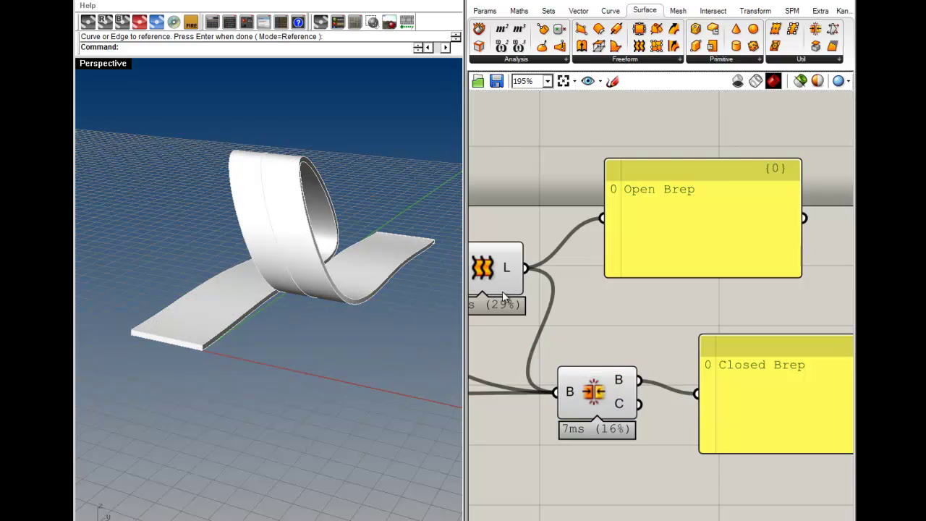
- Turn off the previews of both Loft components and the Offset so only the Brep Join result shows
{"action": "scroll", "coordinate": [561, 319], "scroll_direction": "down", "scroll_amount": 5}
{"action": "left_click_drag", "start_coordinate": [692, 413], "coordinate": [607, 322]}
{"action": "left_click", "coordinate": [631, 293]}
{"action": "right_click_drag", "start_coordinate": [725, 396], "coordinate": [648, 403]}
{"action": "left_click", "coordinate": [642, 383]}
{"action": "left_click", "coordinate": [670, 434]}
- Examine the joined ribbon's thickness and edges up close and from several angles
{"action": "right_click_drag", "start_coordinate": [300, 248], "coordinate": [178, 319]}
{"action": "scroll", "coordinate": [207, 294], "scroll_direction": "up", "scroll_amount": 4}
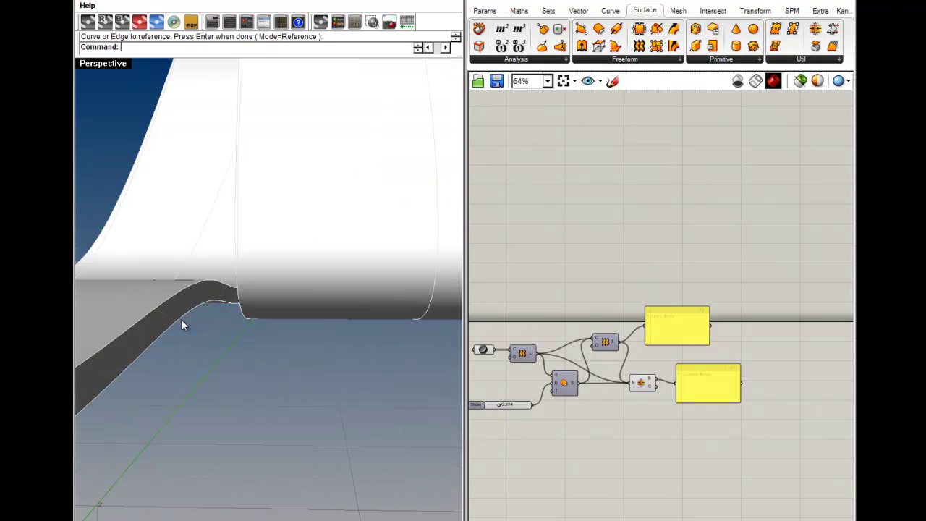
{"action": "right_click_drag", "start_coordinate": [678, 435], "coordinate": [722, 439]}
{"action": "right_click_drag", "start_coordinate": [294, 326], "coordinate": [311, 344]}
{"action": "scroll", "coordinate": [699, 398], "scroll_direction": "up", "scroll_amount": 4}
{"action": "left_click_drag", "start_coordinate": [663, 383], "coordinate": [653, 380]}
{"action": "left_click", "coordinate": [674, 342]}
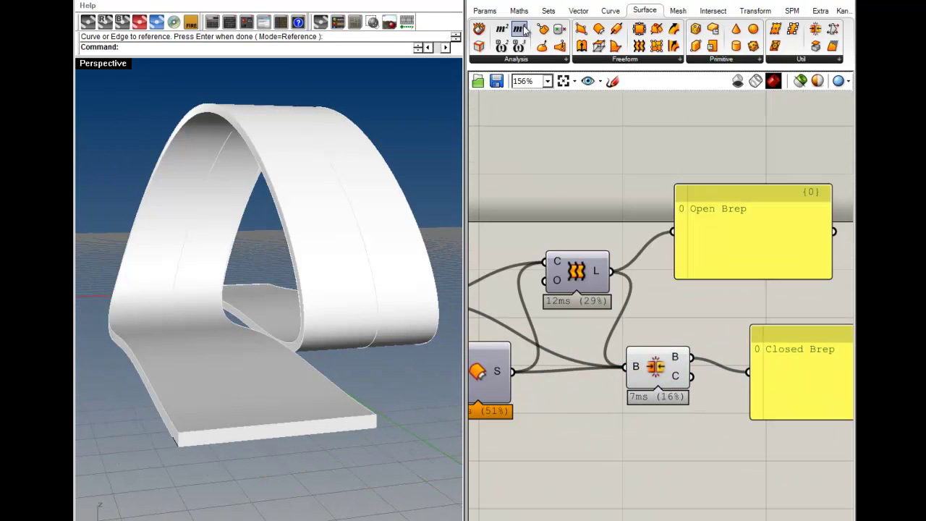
- Place a Volume component and try the Brep Join output and the second Loft output as its geometry input
{"action": "left_click_drag", "start_coordinate": [523, 29], "coordinate": [751, 313]}
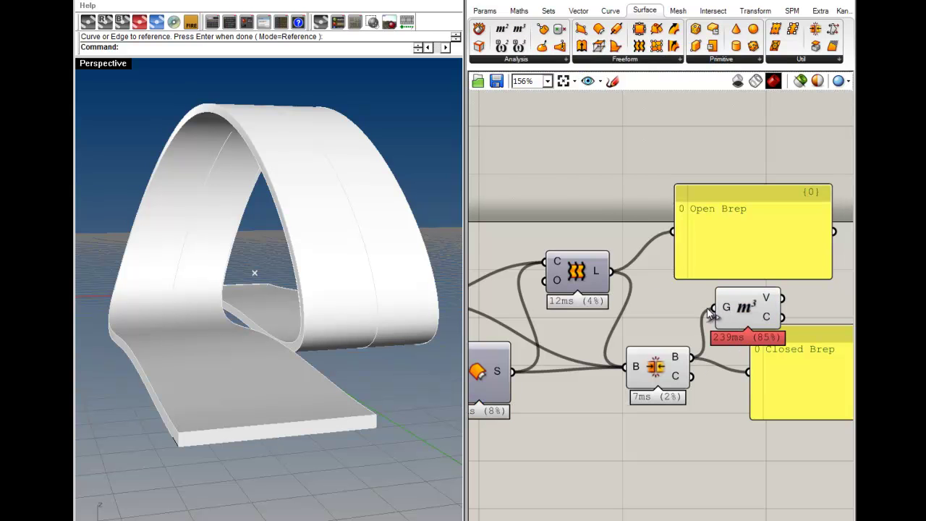
{"action": "scroll", "coordinate": [727, 290], "scroll_direction": "up", "scroll_amount": 4}
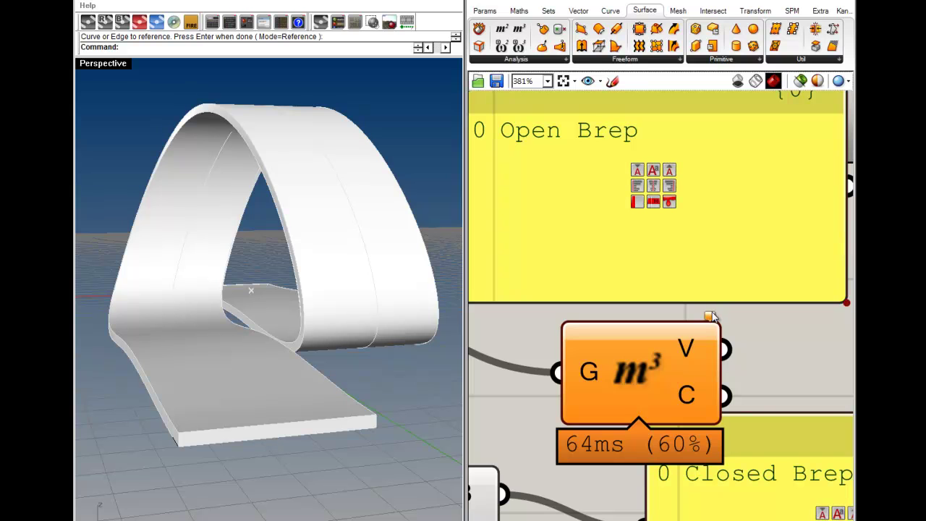
{"action": "scroll", "coordinate": [711, 316], "scroll_direction": "down", "scroll_amount": 8}
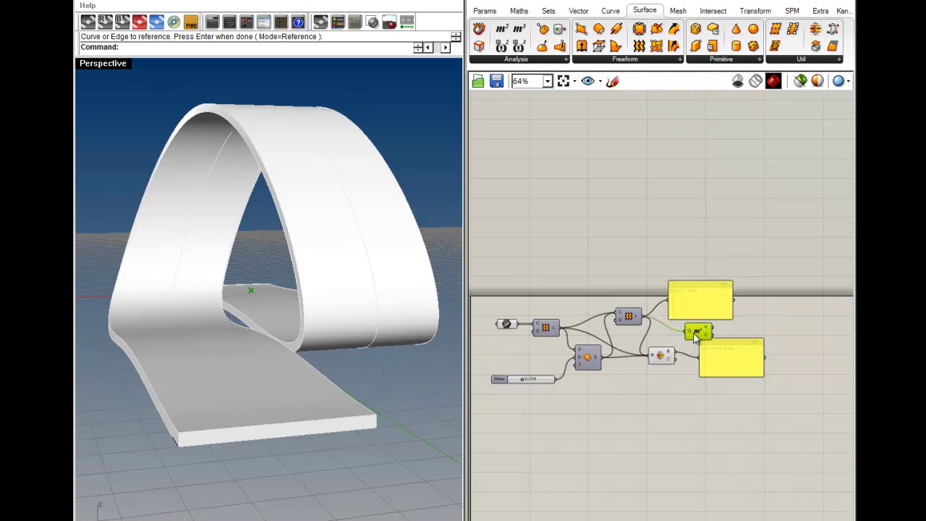
- Try an Area component on the second Loft and Brep Join outputs, and delete it
{"action": "scroll", "coordinate": [673, 334], "scroll_direction": "up", "scroll_amount": 4}
{"action": "left_click_drag", "start_coordinate": [646, 329], "coordinate": [599, 292]}
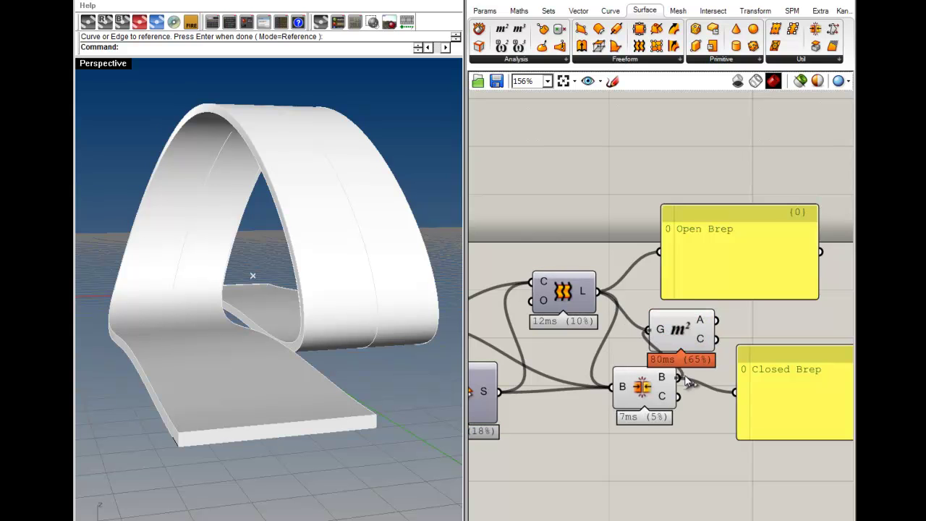
{"action": "left_click_drag", "start_coordinate": [680, 338], "coordinate": [724, 338]}
{"action": "key", "text": "Delete"}
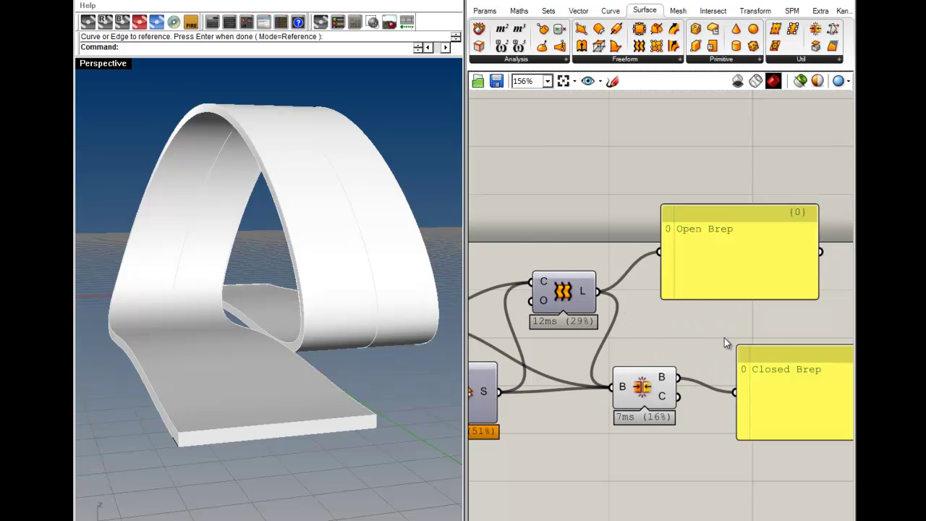
- Move the Brep Join component farther from the second Loft and delete both panels
{"action": "right_click_drag", "start_coordinate": [75, 313], "coordinate": [396, 387]}
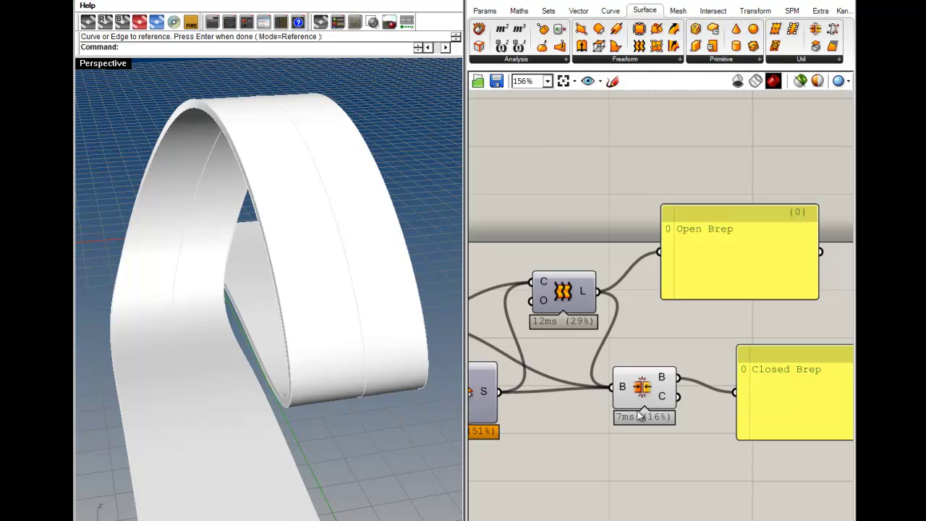
{"action": "left_click_drag", "start_coordinate": [631, 389], "coordinate": [652, 388]}
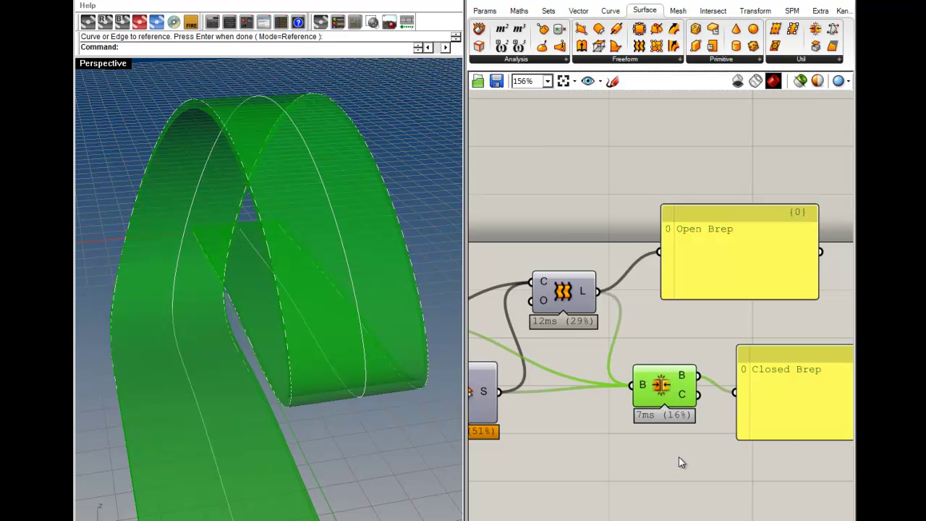
{"action": "left_click", "coordinate": [763, 468]}
{"action": "scroll", "coordinate": [629, 438], "scroll_direction": "down", "scroll_amount": 3}
{"action": "left_click_drag", "start_coordinate": [618, 361], "coordinate": [655, 341]}
{"action": "left_click_drag", "start_coordinate": [649, 423], "coordinate": [664, 384]}
{"action": "left_click_drag", "start_coordinate": [727, 448], "coordinate": [642, 318]}
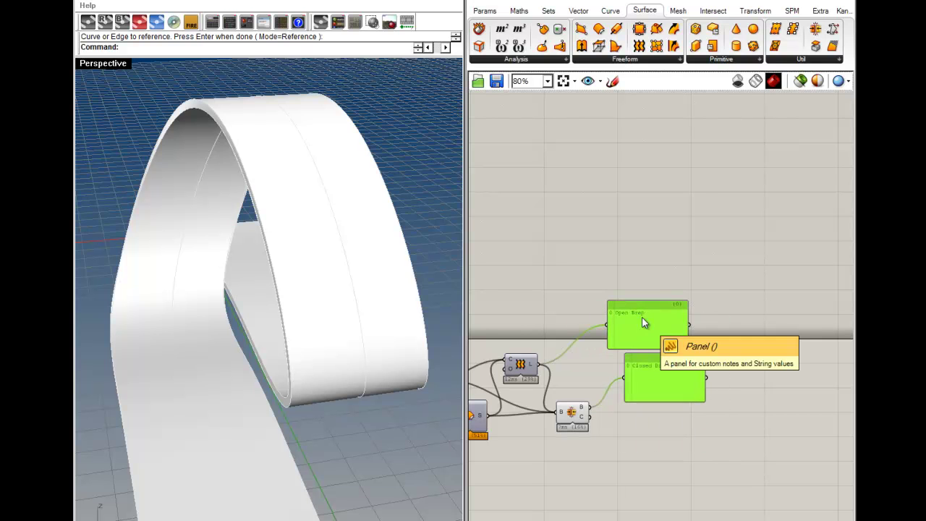
{"action": "key", "text": "Delete"}
- Place an Evaluate Surface component and connect Brep Join's B output to its surface input
{"action": "right_click_drag", "start_coordinate": [612, 374], "coordinate": [700, 336]}
{"action": "left_click", "coordinate": [671, 384]}
{"action": "left_click", "coordinate": [667, 409]}
{"action": "right_click_drag", "start_coordinate": [202, 340], "coordinate": [288, 313]}
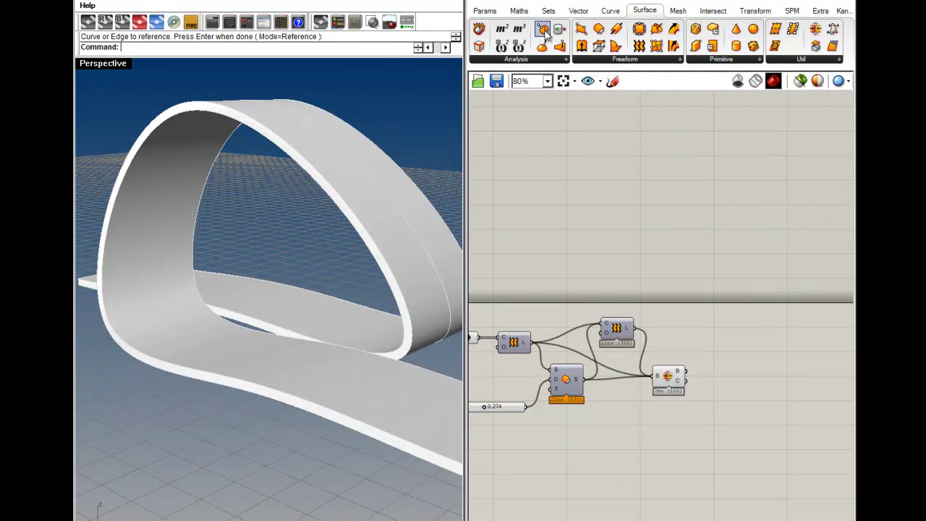
{"action": "left_click_drag", "start_coordinate": [747, 375], "coordinate": [745, 375]}
{"action": "scroll", "coordinate": [744, 375], "scroll_direction": "up", "scroll_amount": 2}
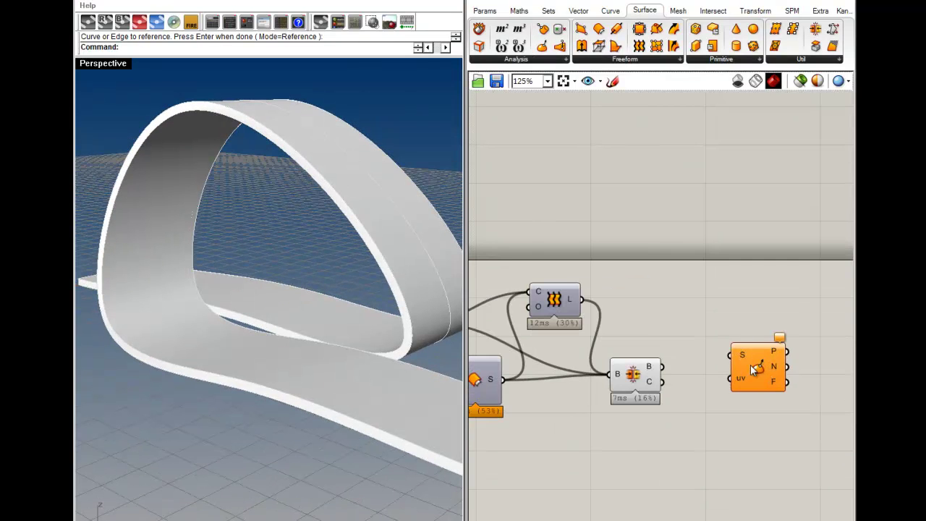
{"action": "left_click_drag", "start_coordinate": [735, 340], "coordinate": [662, 366]}
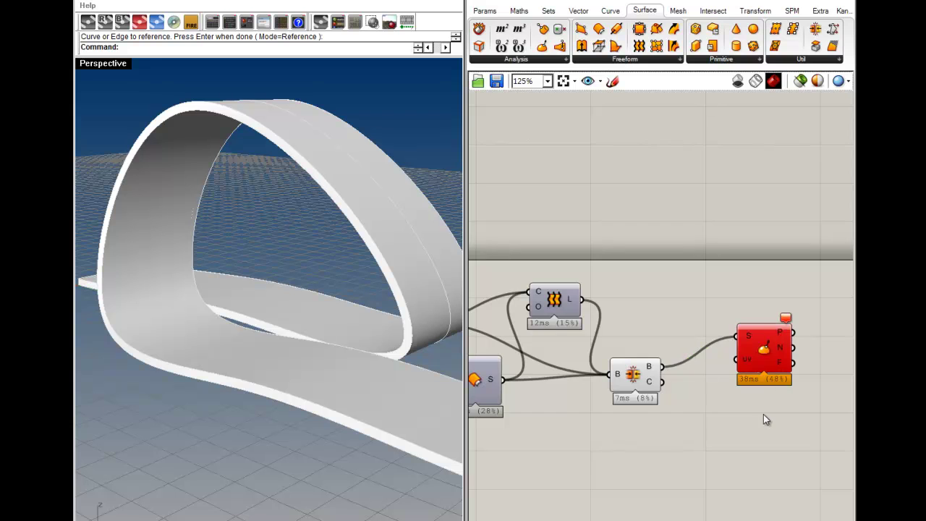
{"action": "left_click", "coordinate": [764, 418]}
{"action": "scroll", "coordinate": [759, 380], "scroll_direction": "up", "scroll_amount": 2}
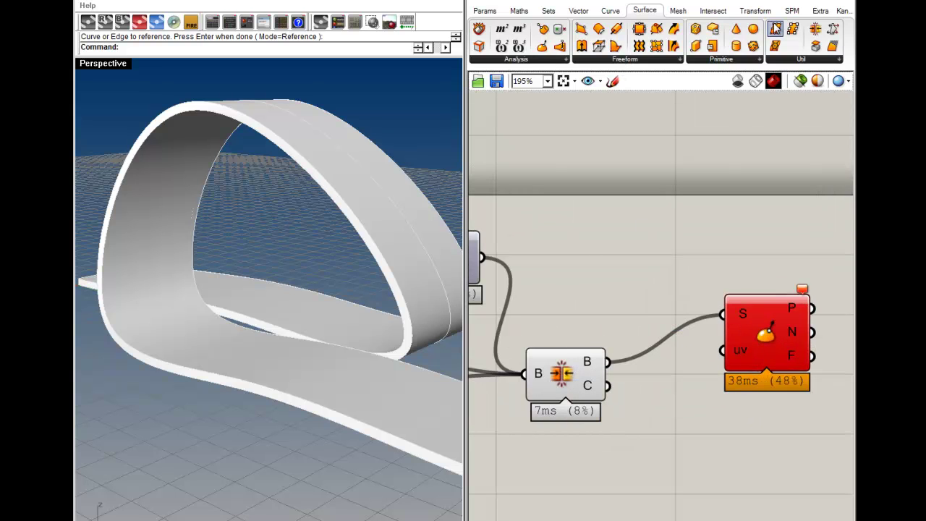
- Place a Divide Surface component below Evaluate Surface and connect Brep Join's B output to its surface input
{"action": "left_click_drag", "start_coordinate": [753, 449], "coordinate": [753, 446]}
{"action": "left_click_drag", "start_coordinate": [707, 420], "coordinate": [609, 362]}
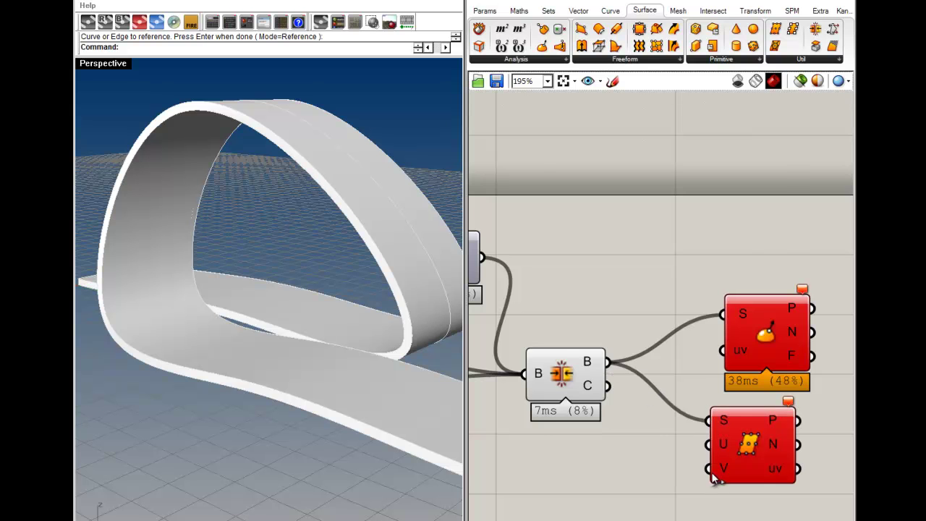
{"action": "right_click_drag", "start_coordinate": [691, 481], "coordinate": [623, 468]}
{"action": "left_click_drag", "start_coordinate": [687, 450], "coordinate": [707, 461]}
{"action": "left_click", "coordinate": [504, 370]}
{"action": "right_click_drag", "start_coordinate": [381, 379], "coordinate": [313, 293]}
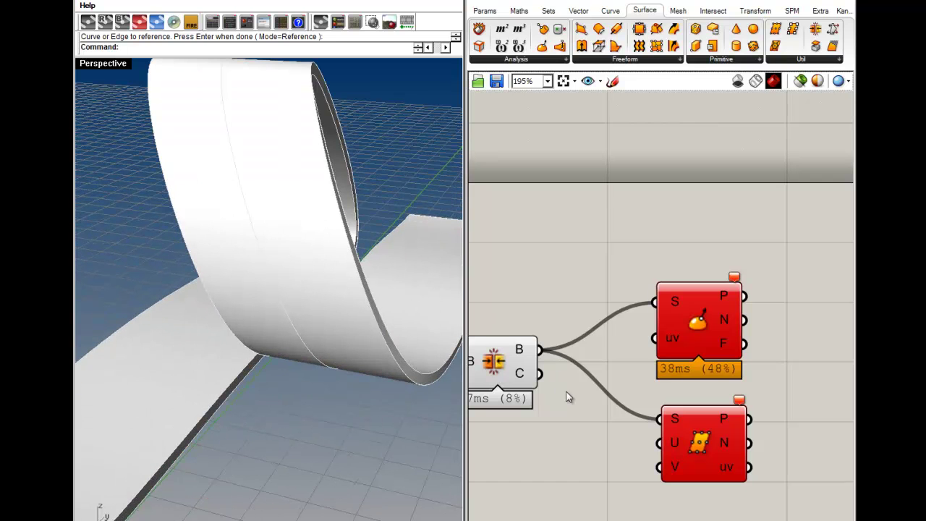
- Delete the Evaluate Surface and Divide Surface components
{"action": "scroll", "coordinate": [562, 391], "scroll_direction": "down", "scroll_amount": 5}
{"action": "left_click_drag", "start_coordinate": [652, 414], "coordinate": [632, 376]}
{"action": "key", "text": "Delete"}
- Place a Brep Components component, connect Brep Join's B output to it and check its Faces output
{"action": "right_click_drag", "start_coordinate": [594, 413], "coordinate": [617, 376]}
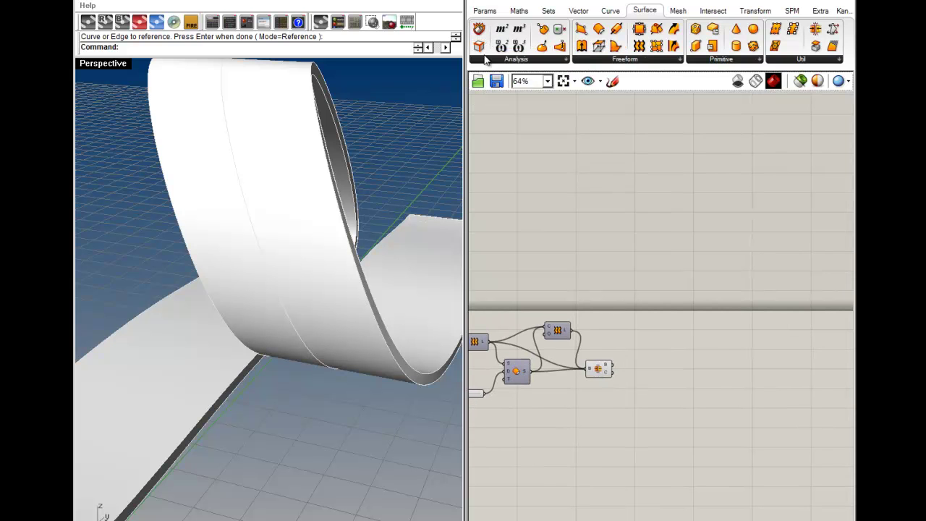
{"action": "left_click", "coordinate": [478, 29]}
{"action": "scroll", "coordinate": [595, 343], "scroll_direction": "up", "scroll_amount": 4}
{"action": "left_click", "coordinate": [708, 412]}
{"action": "left_click_drag", "start_coordinate": [633, 389], "coordinate": [636, 395]}
{"action": "right_click_drag", "start_coordinate": [686, 422], "coordinate": [588, 384]}
{"action": "mouse_move", "coordinate": [651, 361]}
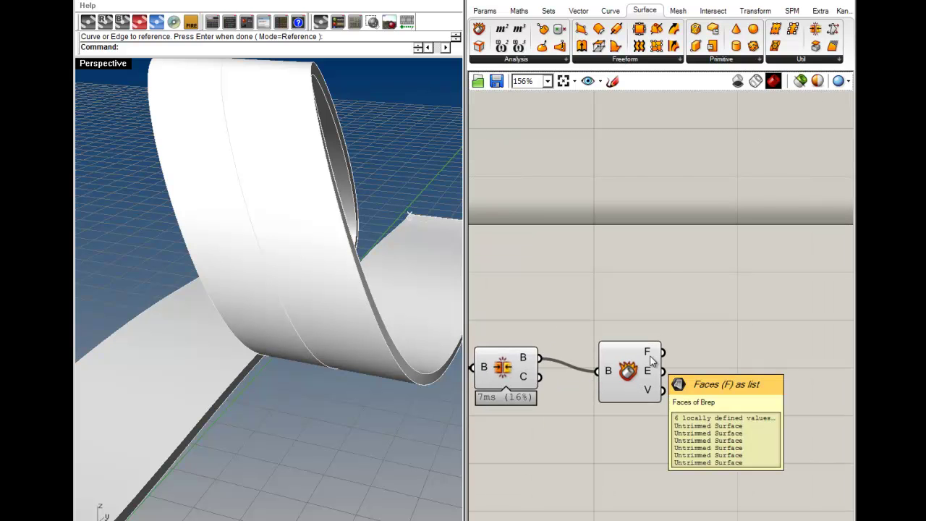
- Turn off the preview of the Brep Join component
{"action": "left_click", "coordinate": [627, 372]}
{"action": "left_click", "coordinate": [703, 326]}
{"action": "right_click", "coordinate": [510, 365]}
{"action": "left_click", "coordinate": [538, 389]}
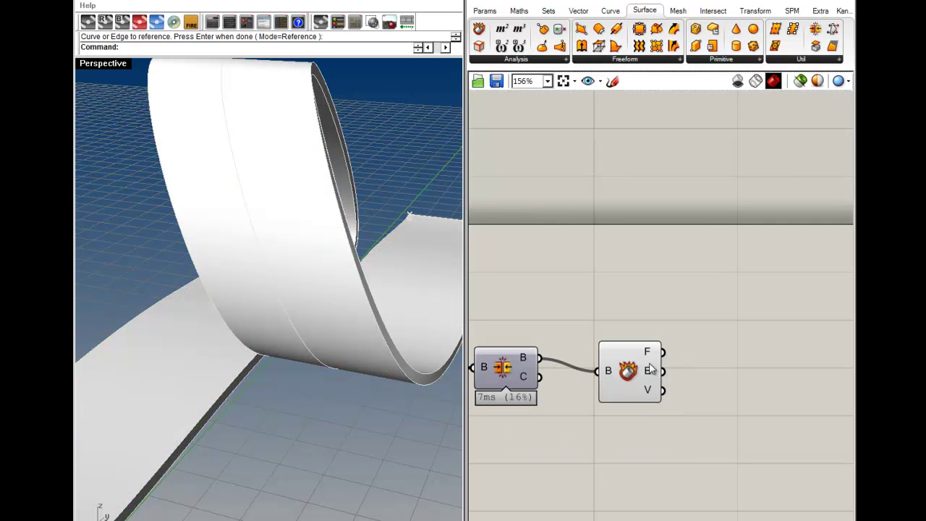
- Place a Divide Surface component and connect the Faces output of Brep Components to its surface input
{"action": "right_click_drag", "start_coordinate": [572, 372], "coordinate": [524, 349]}
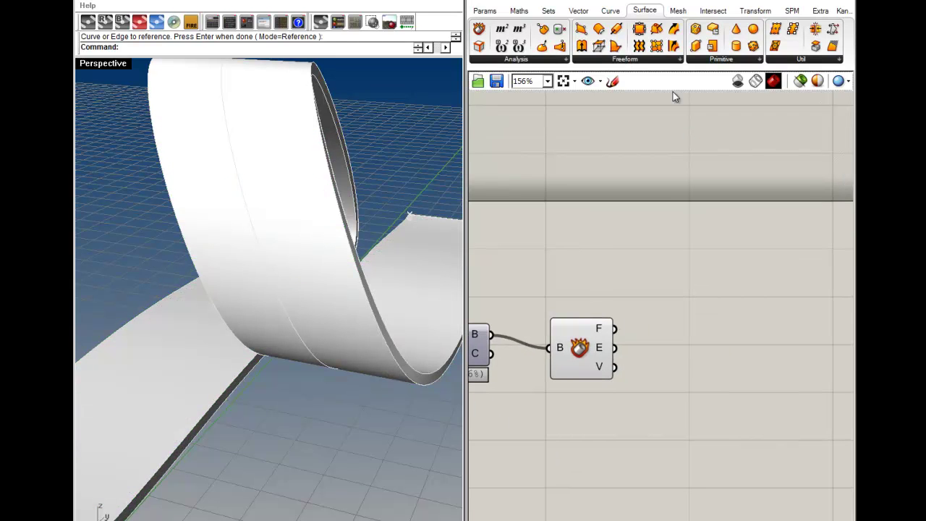
{"action": "left_click_drag", "start_coordinate": [695, 338], "coordinate": [695, 323]}
{"action": "left_click_drag", "start_coordinate": [610, 330], "coordinate": [613, 330]}
- Highlight the Divide Surface component and examine its division points across the ribbon's faces
{"action": "right_click_drag", "start_coordinate": [333, 339], "coordinate": [240, 282]}
{"action": "left_click", "coordinate": [691, 314]}
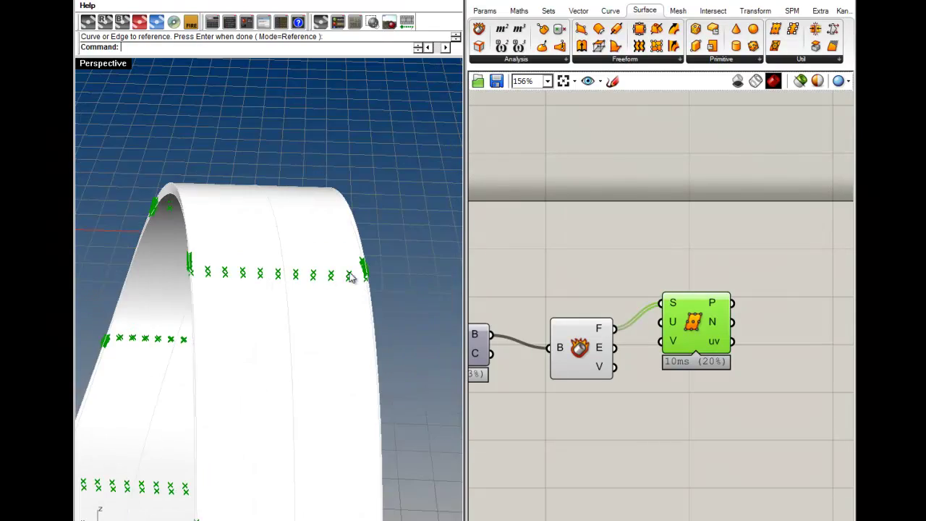
{"action": "scroll", "coordinate": [351, 278], "scroll_direction": "up", "scroll_amount": 2}
{"action": "right_click_drag", "start_coordinate": [172, 298], "coordinate": [345, 188]}
{"action": "scroll", "coordinate": [345, 189], "scroll_direction": "up", "scroll_amount": 4}
{"action": "scroll", "coordinate": [313, 228], "scroll_direction": "down", "scroll_amount": 2}
{"action": "right_click_drag", "start_coordinate": [310, 231], "coordinate": [225, 300]}
{"action": "scroll", "coordinate": [268, 354], "scroll_direction": "down", "scroll_amount": 5}
{"action": "right_click_drag", "start_coordinate": [272, 357], "coordinate": [288, 340]}
- Delete the Brep Components and the Divide Surface connected to it
{"action": "left_click", "coordinate": [745, 431]}
{"action": "left_click_drag", "start_coordinate": [746, 431], "coordinate": [548, 289]}
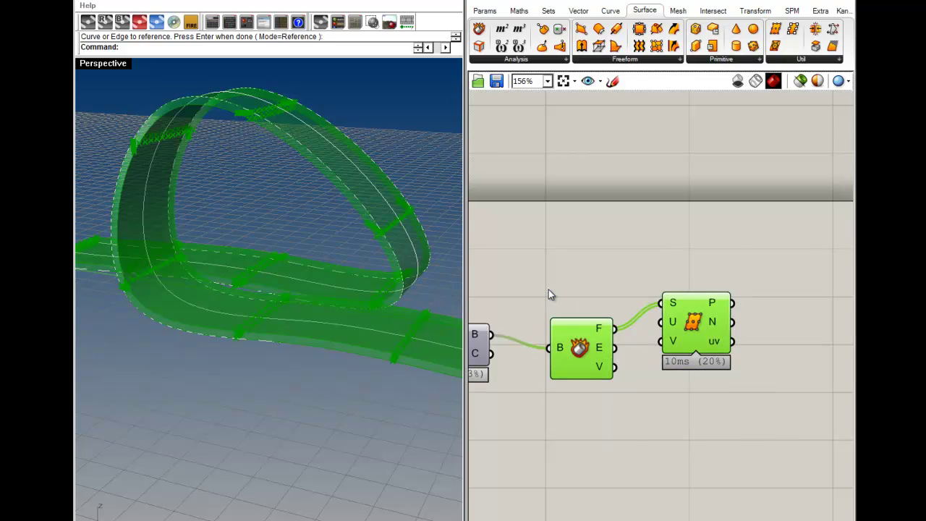
{"action": "key", "text": "Delete"}
- Turn the preview of the Brep Join component back on and view the solid ribbon
{"action": "right_click_drag", "start_coordinate": [524, 334], "coordinate": [694, 364]}
{"action": "right_click", "coordinate": [623, 383]}
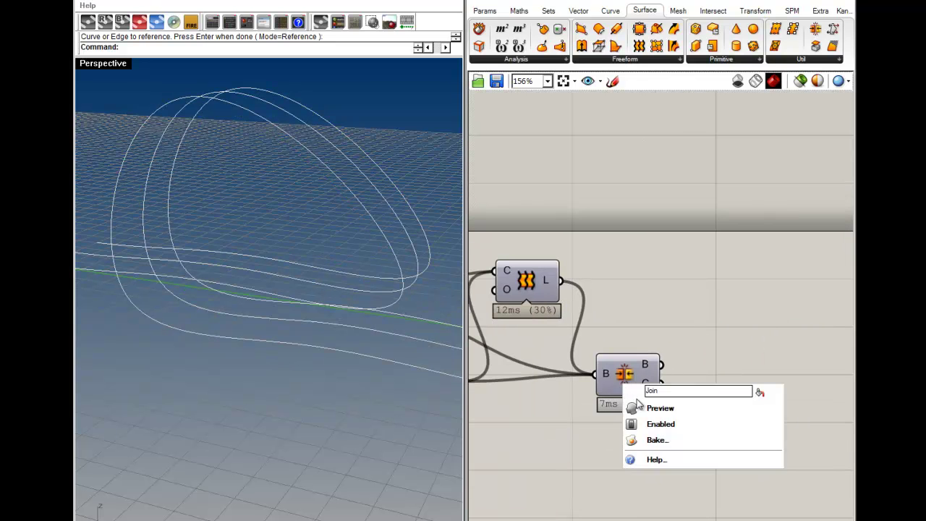
{"action": "left_click", "coordinate": [647, 407]}
{"action": "right_click_drag", "start_coordinate": [373, 299], "coordinate": [388, 396]}
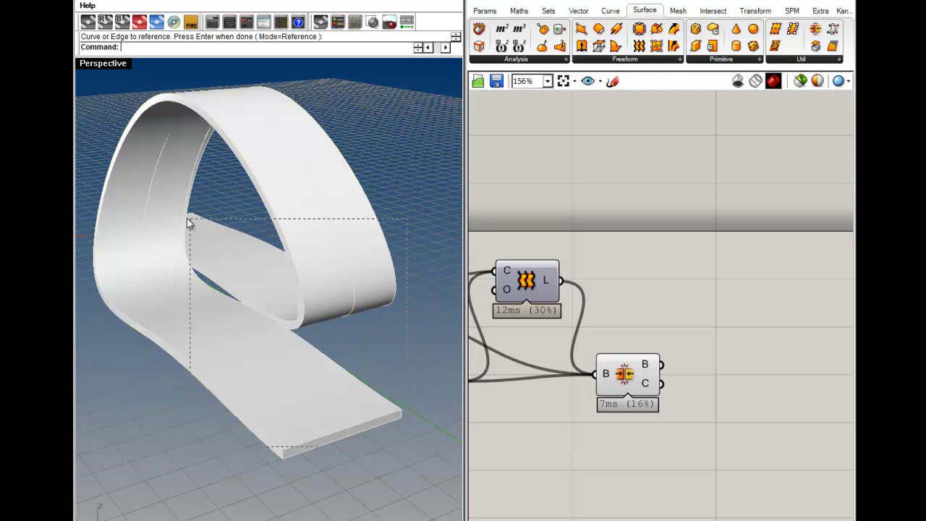
- Show the control points of the ribbon's three curves and pull the middle curve's loop point inward
{"action": "left_click_drag", "start_coordinate": [187, 224], "coordinate": [184, 220]}
{"action": "key", "text": "F10"}
{"action": "right_click_drag", "start_coordinate": [272, 280], "coordinate": [405, 313]}
{"action": "left_click_drag", "start_coordinate": [377, 309], "coordinate": [368, 309]}
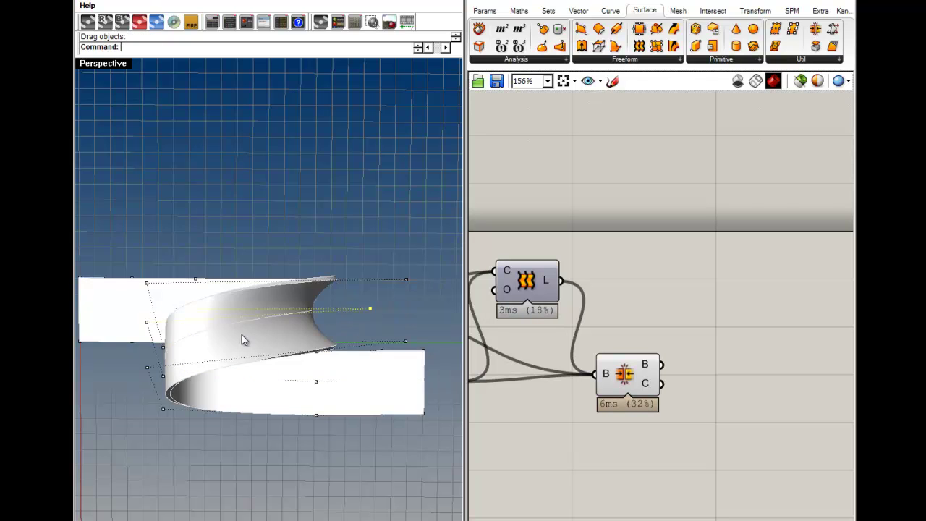
- Shift the middle curve's points on the other side of the loop and move the three upper loop points sideways
{"action": "right_click_drag", "start_coordinate": [147, 348], "coordinate": [231, 345], "text": "shift"}
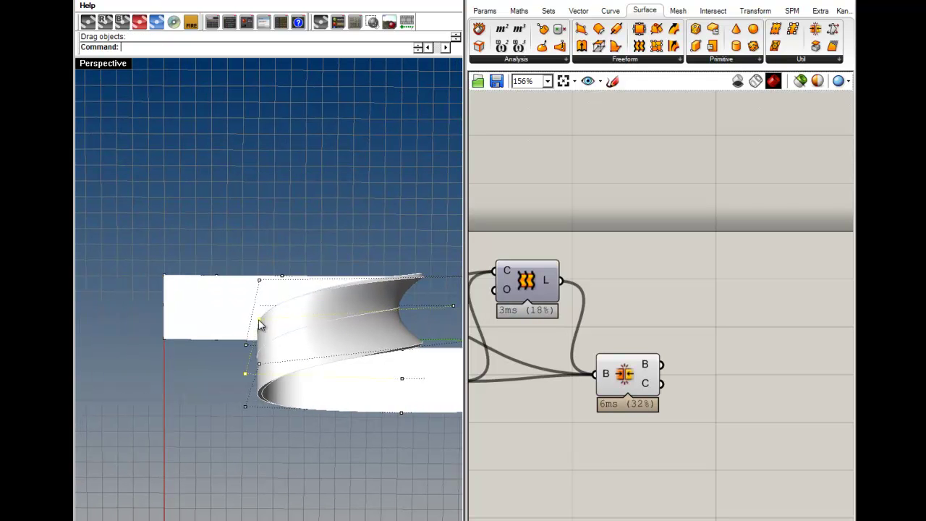
{"action": "left_click_drag", "start_coordinate": [286, 319], "coordinate": [285, 319]}
{"action": "right_click_drag", "start_coordinate": [325, 352], "coordinate": [310, 209]}
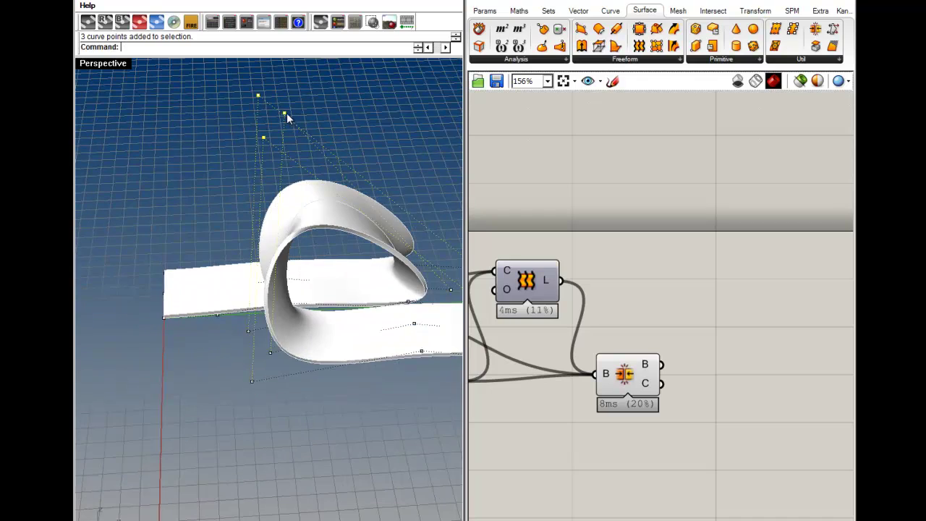
{"action": "left_click_drag", "start_coordinate": [288, 115], "coordinate": [251, 118]}
- Pull the corner point and neighbouring edge point outward to flare the ribbon's far end
{"action": "right_click_drag", "start_coordinate": [385, 175], "coordinate": [241, 295]}
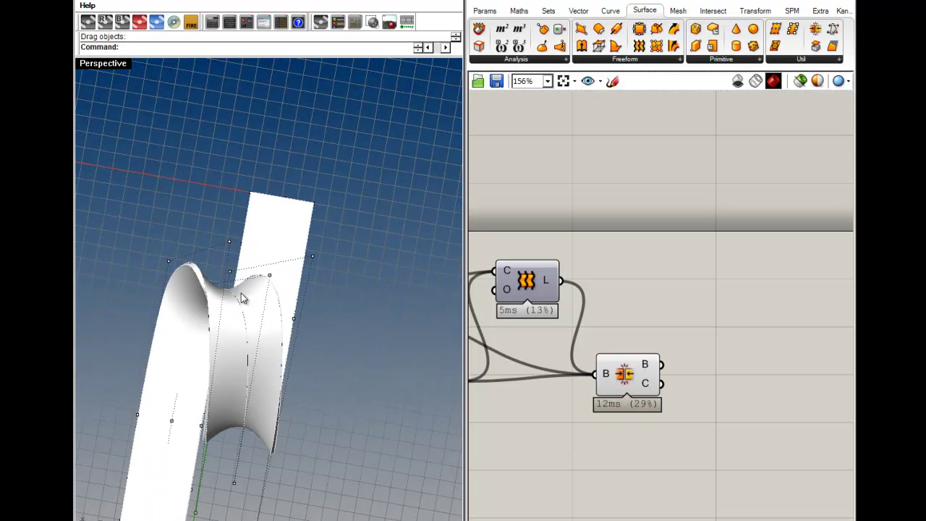
{"action": "left_click_drag", "start_coordinate": [378, 182], "coordinate": [386, 180]}
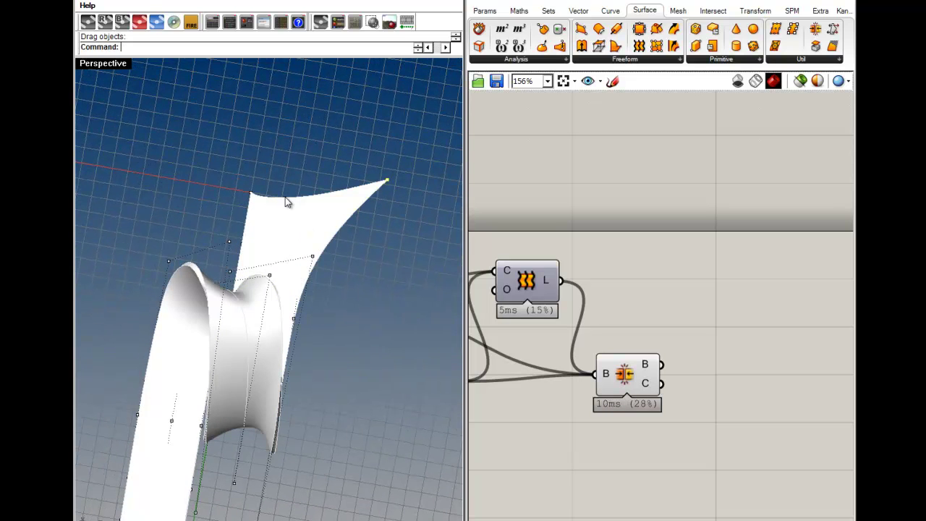
{"action": "left_click_drag", "start_coordinate": [296, 318], "coordinate": [324, 350]}
{"action": "right_click_drag", "start_coordinate": [325, 350], "coordinate": [393, 240]}
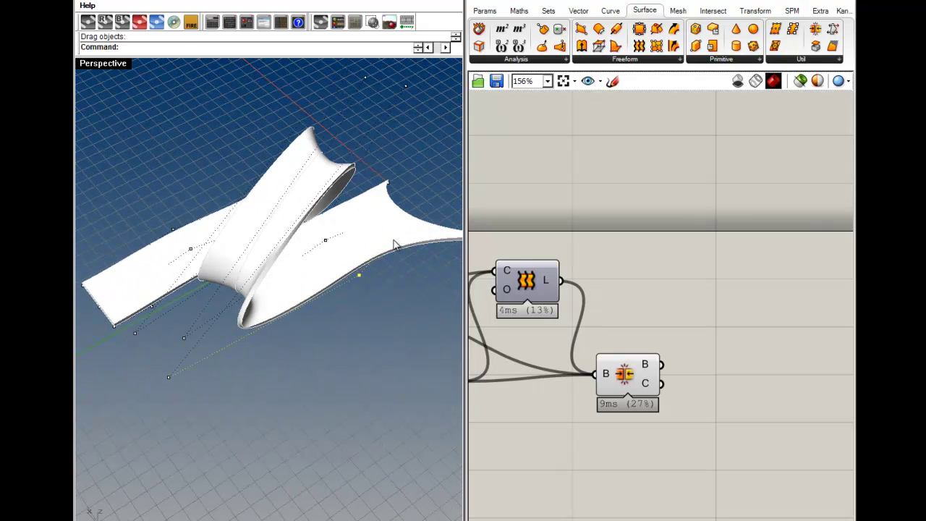
{"action": "left_click_drag", "start_coordinate": [391, 243], "coordinate": [376, 272]}
{"action": "right_click_drag", "start_coordinate": [377, 272], "coordinate": [75, 174]}
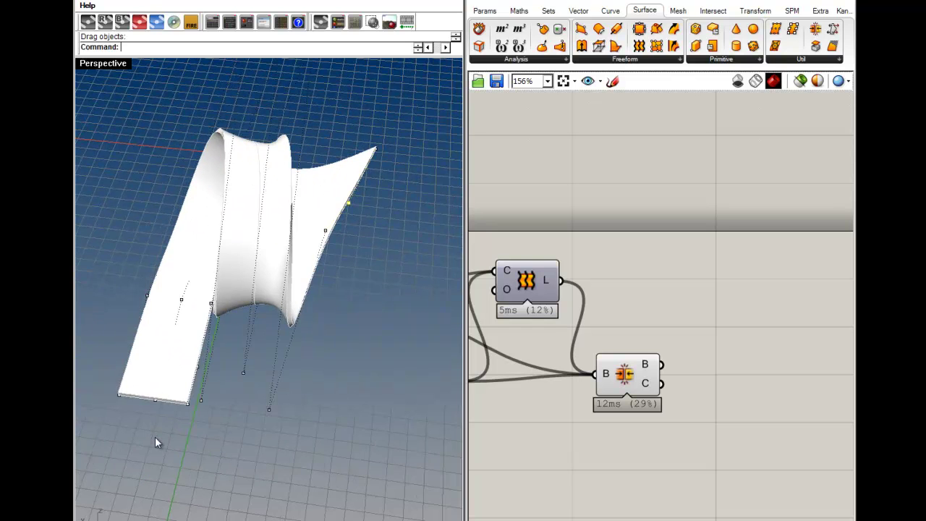
- Pull the near end's corner and edge points outward to flare and bend that end of the ribbon
{"action": "right_click_drag", "start_coordinate": [154, 437], "coordinate": [186, 424], "text": "shift"}
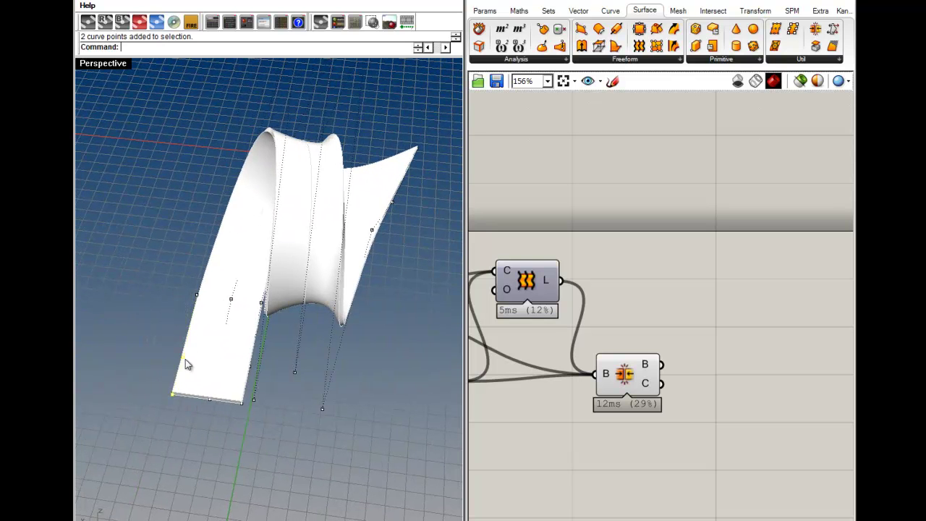
{"action": "right_click_drag", "start_coordinate": [185, 359], "coordinate": [209, 414]}
{"action": "left_click_drag", "start_coordinate": [181, 471], "coordinate": [239, 436]}
{"action": "right_click_drag", "start_coordinate": [240, 436], "coordinate": [233, 373]}
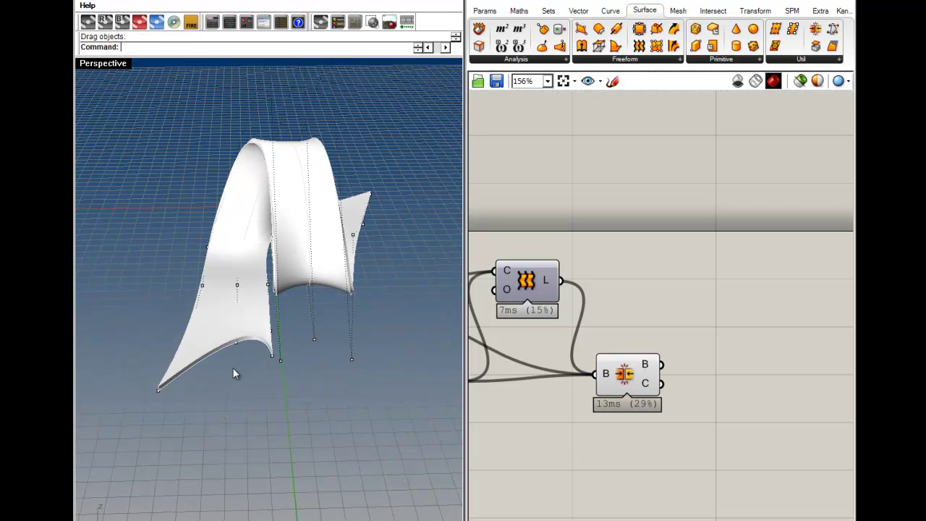
{"action": "left_click_drag", "start_coordinate": [235, 354], "coordinate": [179, 263]}
{"action": "right_click_drag", "start_coordinate": [179, 263], "coordinate": [305, 182]}
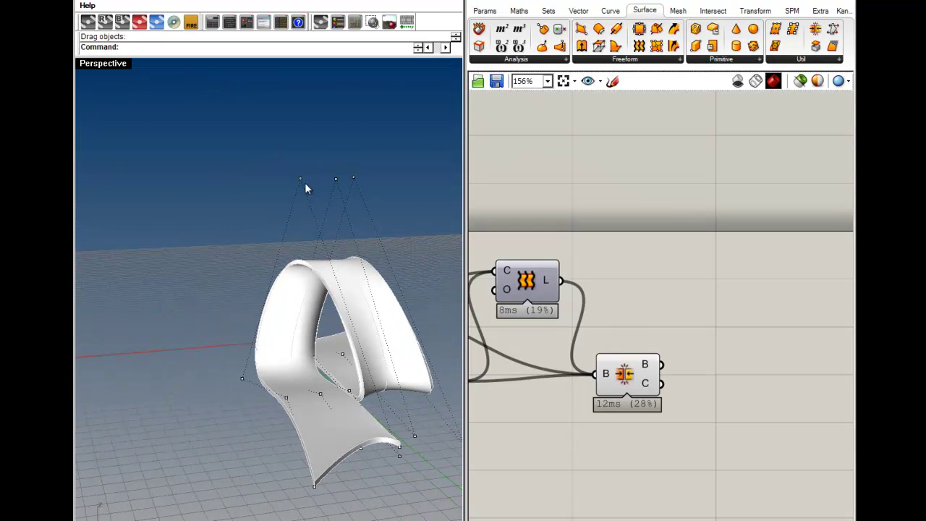
- Reposition the control points above the loop and adjust a point near its base to reshape the ribbon
{"action": "left_click_drag", "start_coordinate": [355, 180], "coordinate": [355, 142]}
{"action": "right_click_drag", "start_coordinate": [355, 141], "coordinate": [266, 237]}
{"action": "left_click_drag", "start_coordinate": [384, 170], "coordinate": [340, 138]}
{"action": "right_click_drag", "start_coordinate": [340, 137], "coordinate": [318, 289]}
{"action": "left_click_drag", "start_coordinate": [342, 379], "coordinate": [365, 358]}
{"action": "right_click_drag", "start_coordinate": [259, 443], "coordinate": [258, 285]}
{"action": "left_click", "coordinate": [376, 316]}
{"action": "right_click_drag", "start_coordinate": [376, 322], "coordinate": [243, 359]}
- Turn off the Brep Join preview and turn on the preview of the Loft that forms the side surfaces
{"action": "right_click_drag", "start_coordinate": [634, 393], "coordinate": [750, 400]}
{"action": "scroll", "coordinate": [750, 401], "scroll_direction": "down", "scroll_amount": 4}
{"action": "scroll", "coordinate": [637, 396], "scroll_direction": "up", "scroll_amount": 1}
{"action": "right_click", "coordinate": [770, 394]}
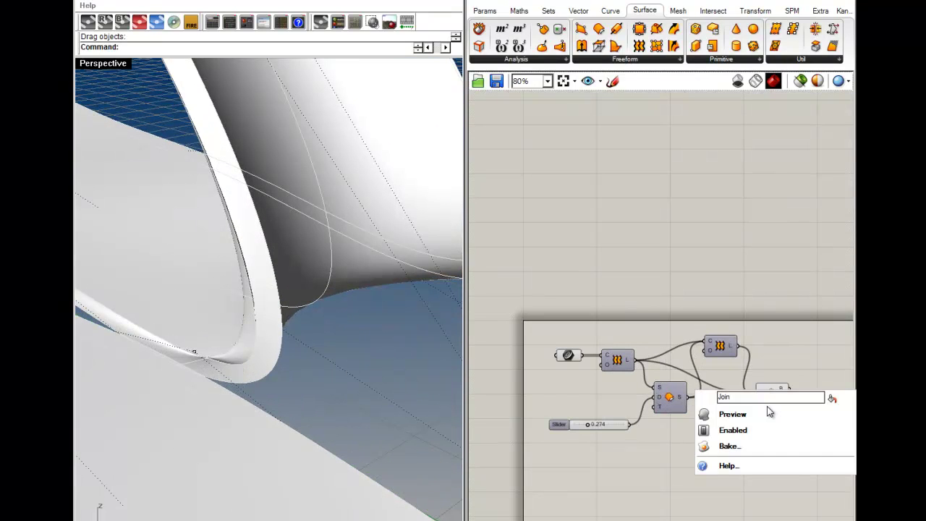
{"action": "left_click", "coordinate": [731, 412]}
{"action": "right_click", "coordinate": [723, 347]}
{"action": "left_click", "coordinate": [705, 367]}
- Widen the gap between the Curve parameter and the first Loft to make room for new components
{"action": "right_click_drag", "start_coordinate": [304, 347], "coordinate": [381, 380]}
{"action": "right_click_drag", "start_coordinate": [671, 387], "coordinate": [686, 388]}
{"action": "scroll", "coordinate": [584, 372], "scroll_direction": "up", "scroll_amount": 5}
{"action": "left_click", "coordinate": [594, 331]}
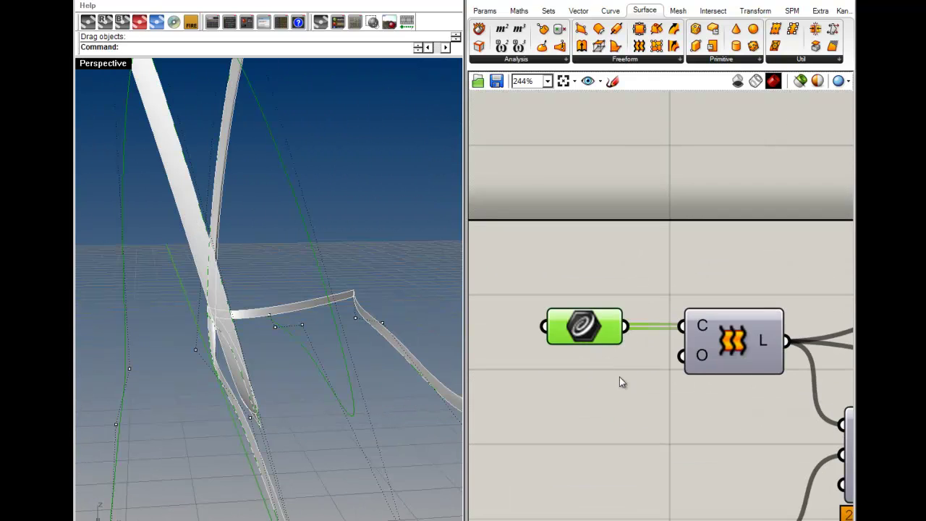
{"action": "scroll", "coordinate": [619, 382], "scroll_direction": "down", "scroll_amount": 5}
{"action": "left_click_drag", "start_coordinate": [748, 429], "coordinate": [690, 343]}
{"action": "left_click", "coordinate": [613, 316]}
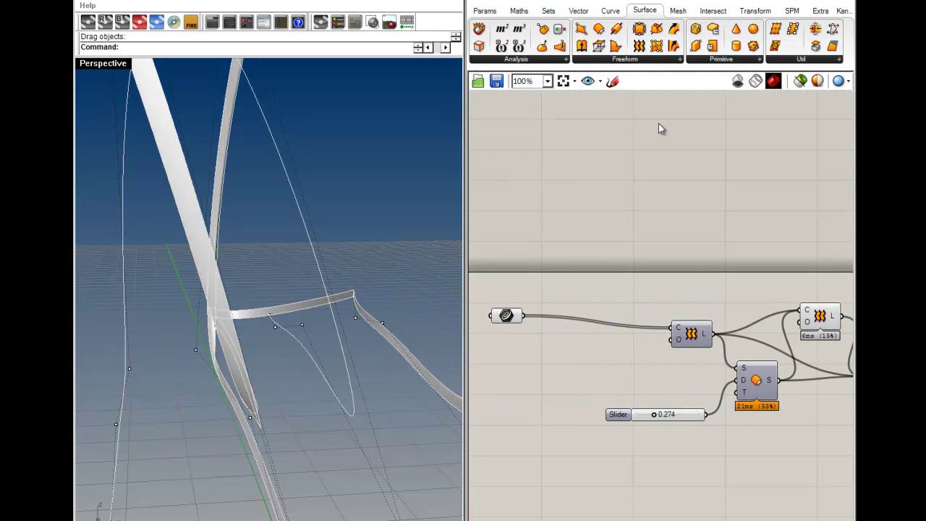
- Place a Divide Curve component, feed it the curves and drive its division count with a new slider set to 100
{"action": "right_click_drag", "start_coordinate": [559, 266], "coordinate": [623, 282]}
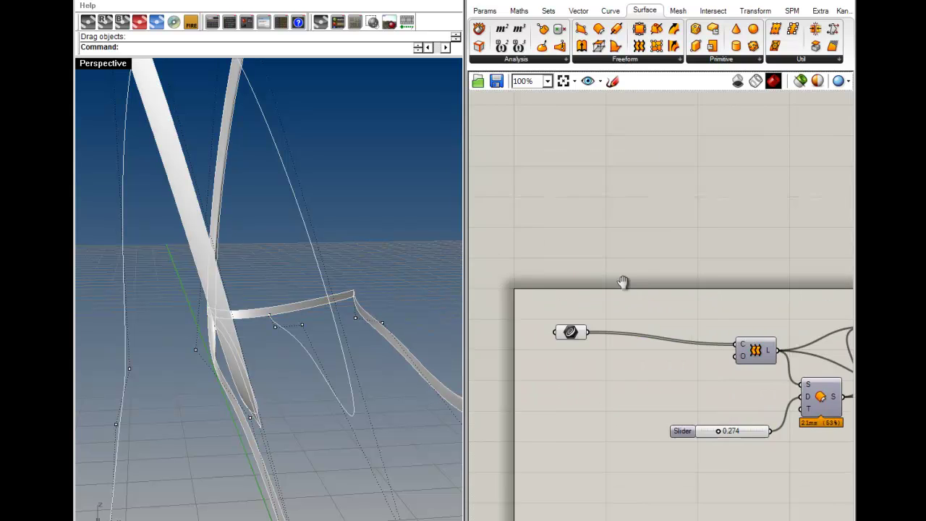
{"action": "left_click", "coordinate": [610, 12]}
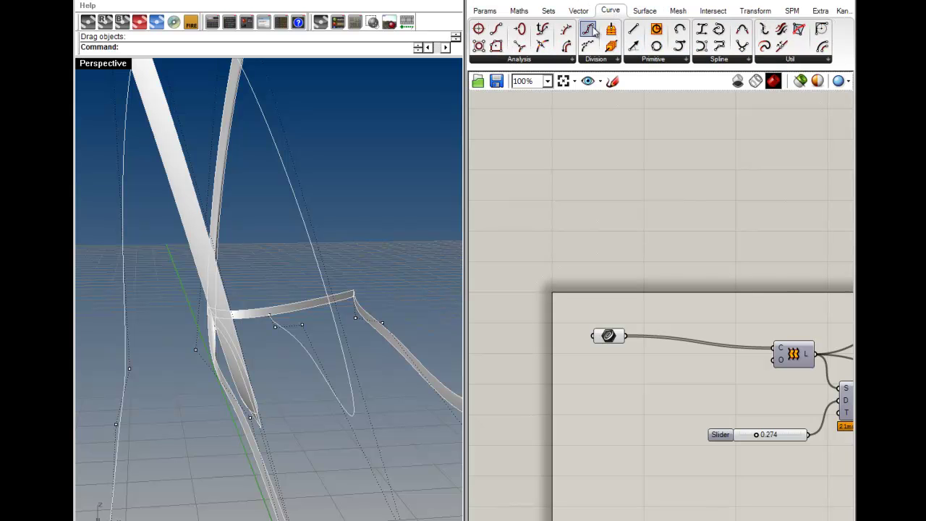
{"action": "left_click_drag", "start_coordinate": [592, 30], "coordinate": [673, 270]}
{"action": "left_click_drag", "start_coordinate": [634, 309], "coordinate": [623, 335]}
{"action": "left_click_drag", "start_coordinate": [687, 278], "coordinate": [676, 266]}
{"action": "double_click", "coordinate": [590, 271]}
{"action": "type", "text": "100"}
{"action": "key", "text": "Return"}
{"action": "left_click_drag", "start_coordinate": [659, 274], "coordinate": [660, 265]}
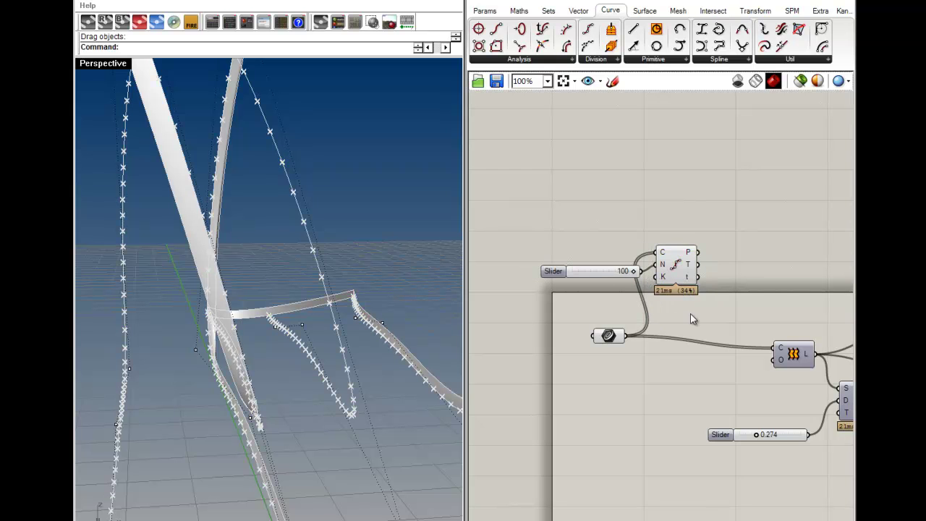
- Place an Interpolate component next to Divide Curve and connect the division points to its vertices input
{"action": "right_click_drag", "start_coordinate": [714, 313], "coordinate": [680, 308]}
{"action": "left_click_drag", "start_coordinate": [530, 272], "coordinate": [529, 268]}
{"action": "left_click", "coordinate": [612, 309]}
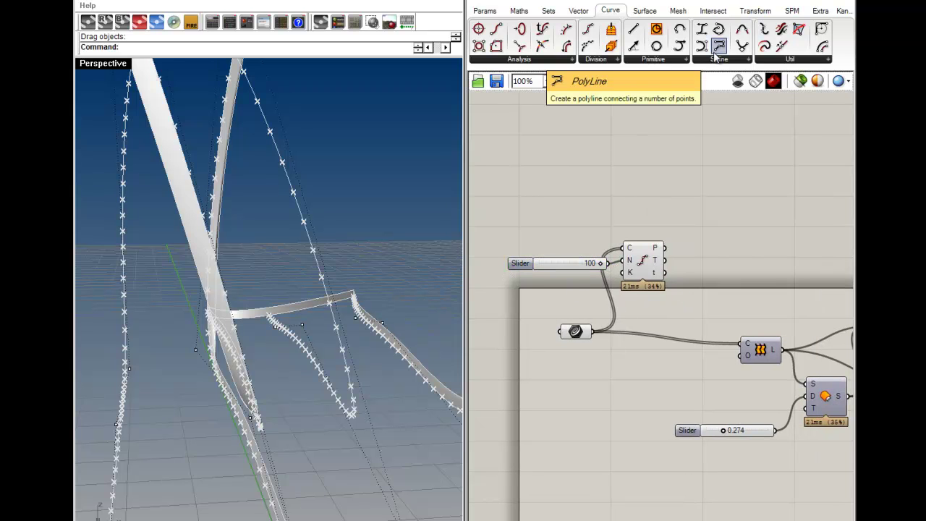
{"action": "left_click_drag", "start_coordinate": [719, 29], "coordinate": [705, 262]}
{"action": "scroll", "coordinate": [686, 260], "scroll_direction": "up", "scroll_amount": 1}
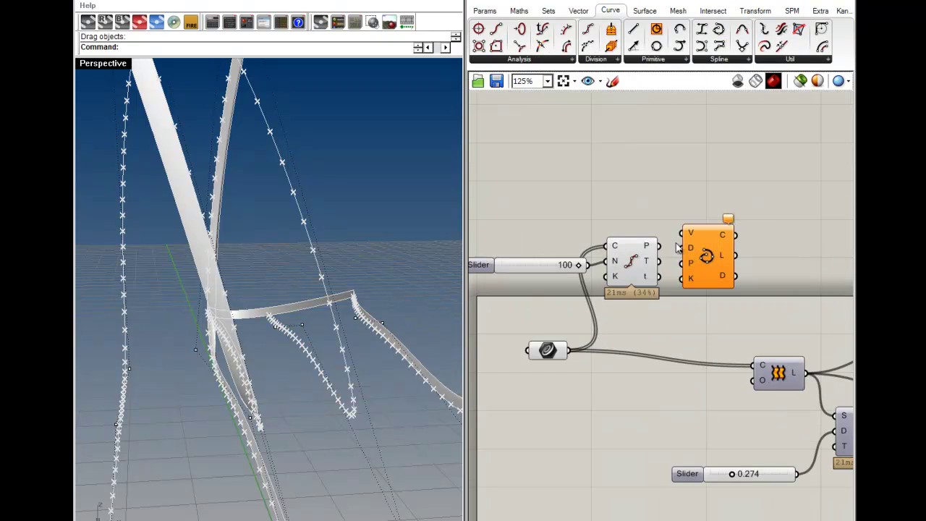
{"action": "left_click_drag", "start_coordinate": [669, 237], "coordinate": [706, 264]}
{"action": "left_click", "coordinate": [784, 278]}
- Turn off the previews of the Divide Curve component and the Curve parameter
{"action": "right_click", "coordinate": [626, 258]}
{"action": "left_click", "coordinate": [628, 276]}
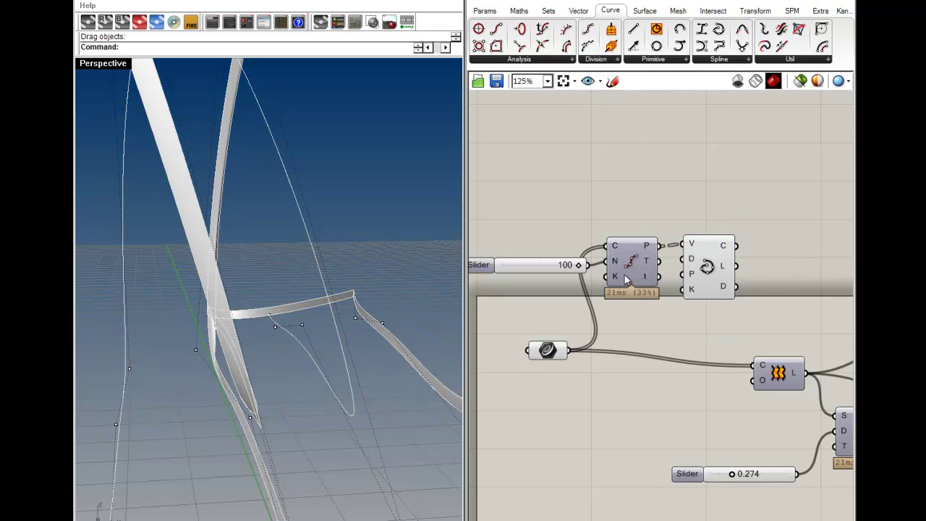
{"action": "right_click", "coordinate": [546, 354]}
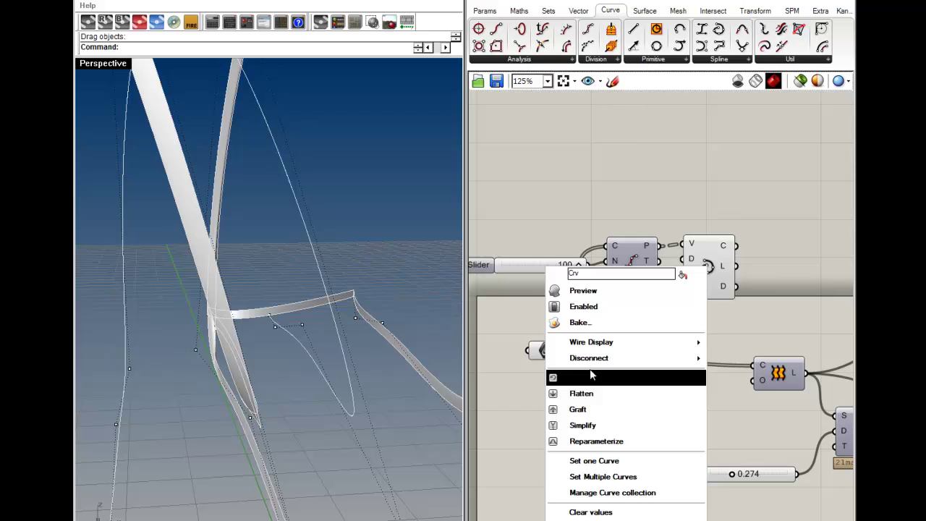
{"action": "left_click", "coordinate": [577, 289]}
{"action": "left_click", "coordinate": [702, 271]}
{"action": "left_click", "coordinate": [739, 298]}
{"action": "right_click_drag", "start_coordinate": [739, 298], "coordinate": [663, 241]}
{"action": "left_click", "coordinate": [627, 216]}
{"action": "left_click", "coordinate": [599, 280]}
- Turn the Divide Curve preview back on and examine the division points along the three curves
{"action": "right_click_drag", "start_coordinate": [547, 207], "coordinate": [649, 242]}
{"action": "right_click", "coordinate": [649, 240]}
{"action": "left_click", "coordinate": [664, 265]}
{"action": "right_click_drag", "start_coordinate": [315, 301], "coordinate": [247, 388]}
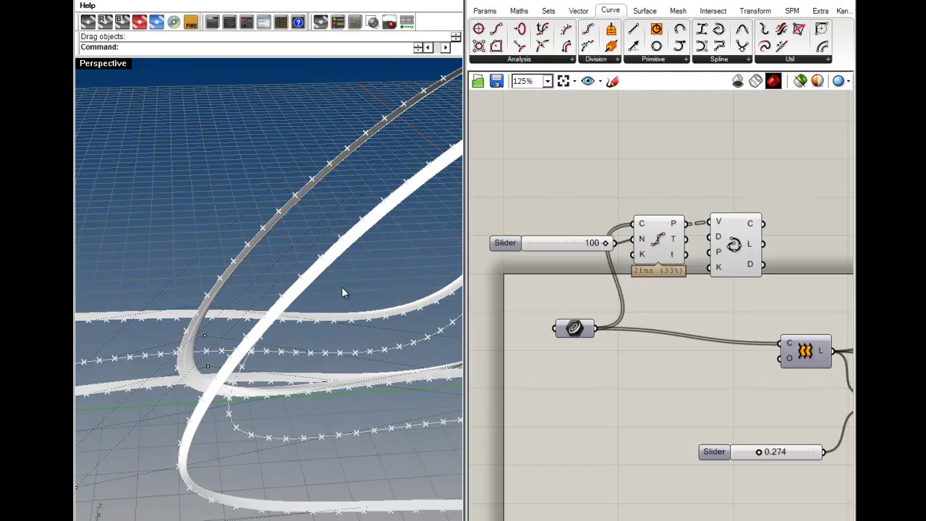
{"action": "right_click_drag", "start_coordinate": [343, 291], "coordinate": [292, 319], "text": "shift"}
{"action": "right_click", "coordinate": [649, 240]}
{"action": "left_click", "coordinate": [349, 332]}
{"action": "right_click_drag", "start_coordinate": [205, 326], "coordinate": [335, 377]}
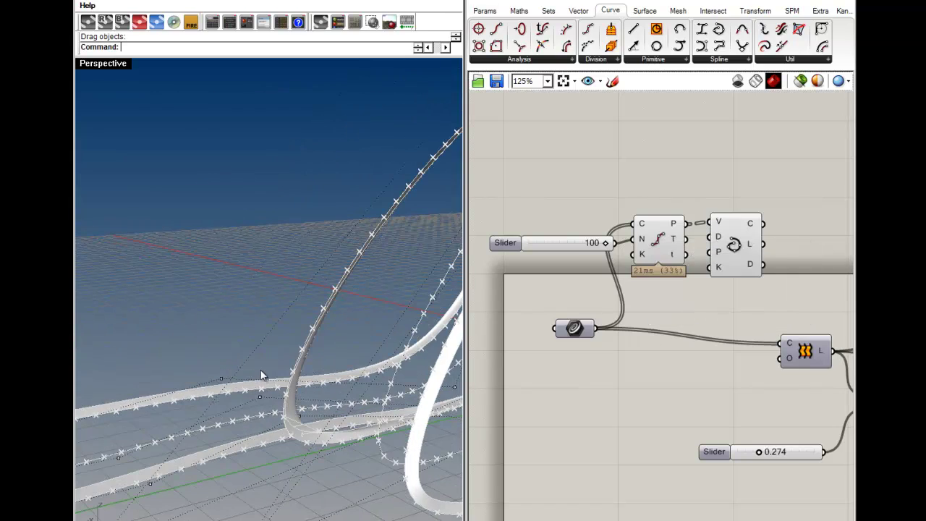
{"action": "right_click_drag", "start_coordinate": [242, 404], "coordinate": [265, 415]}
{"action": "right_click_drag", "start_coordinate": [259, 300], "coordinate": [386, 393]}
{"action": "scroll", "coordinate": [426, 373], "scroll_direction": "up", "scroll_amount": 6}
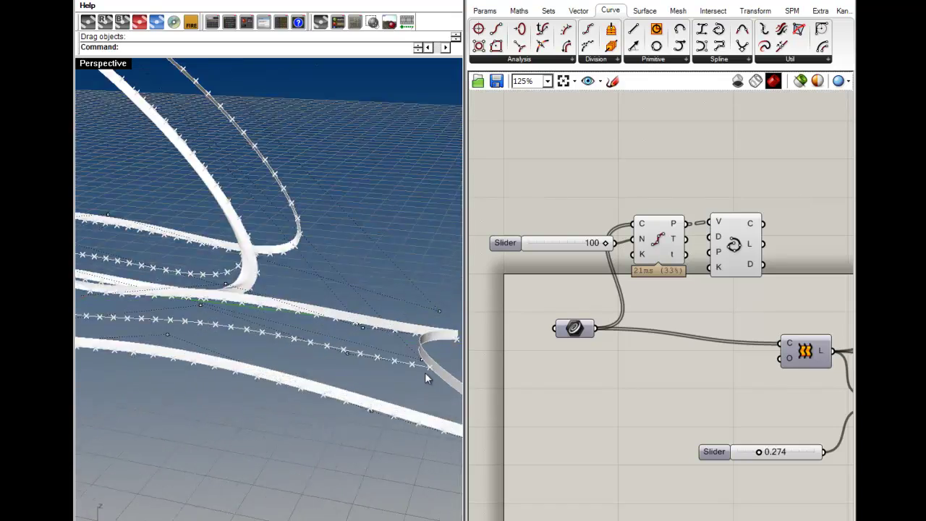
{"action": "right_click_drag", "start_coordinate": [268, 345], "coordinate": [266, 447]}
- Hide the division points again by turning off the Divide Curve preview
{"action": "left_click", "coordinate": [720, 254]}
{"action": "right_click_drag", "start_coordinate": [736, 318], "coordinate": [661, 296]}
{"action": "right_click", "coordinate": [587, 216]}
{"action": "left_click", "coordinate": [606, 236]}
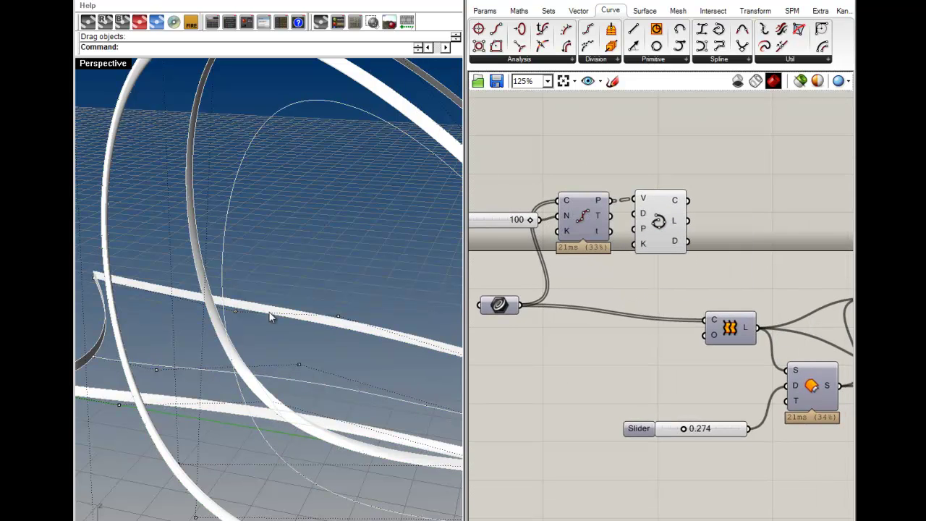
{"action": "right_click_drag", "start_coordinate": [324, 290], "coordinate": [449, 407]}
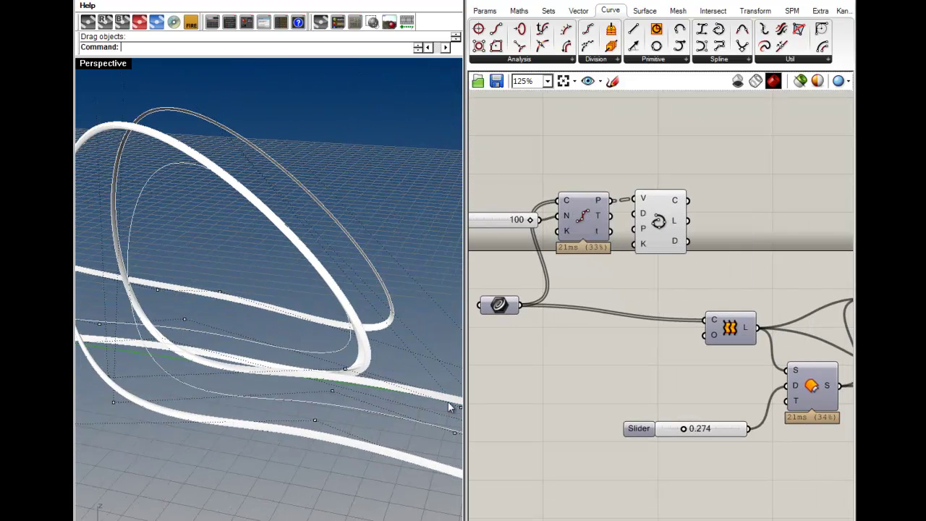
- Connect the Interpolate curve output to the first Loft's curves input and flatten that output
{"action": "left_click_drag", "start_coordinate": [654, 221], "coordinate": [649, 227]}
{"action": "left_click", "coordinate": [660, 296]}
{"action": "left_click_drag", "start_coordinate": [680, 201], "coordinate": [707, 328]}
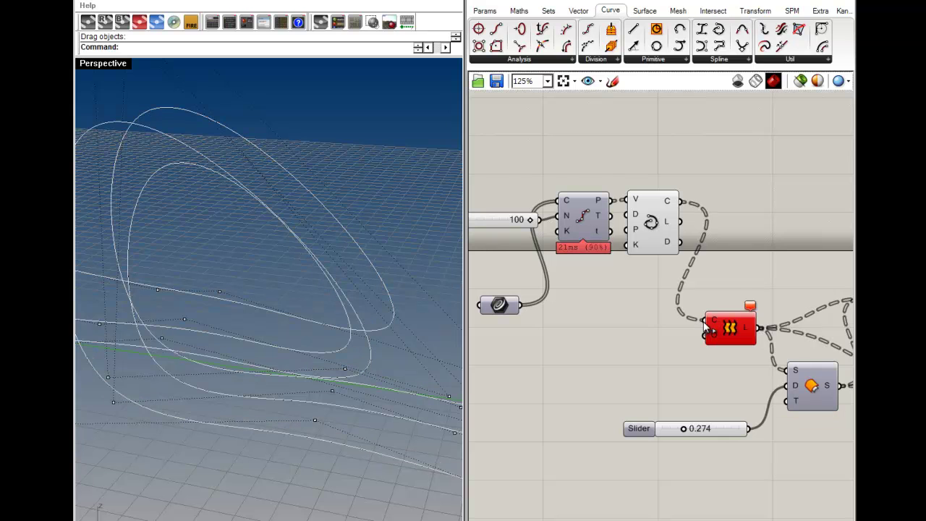
{"action": "right_click", "coordinate": [667, 202]}
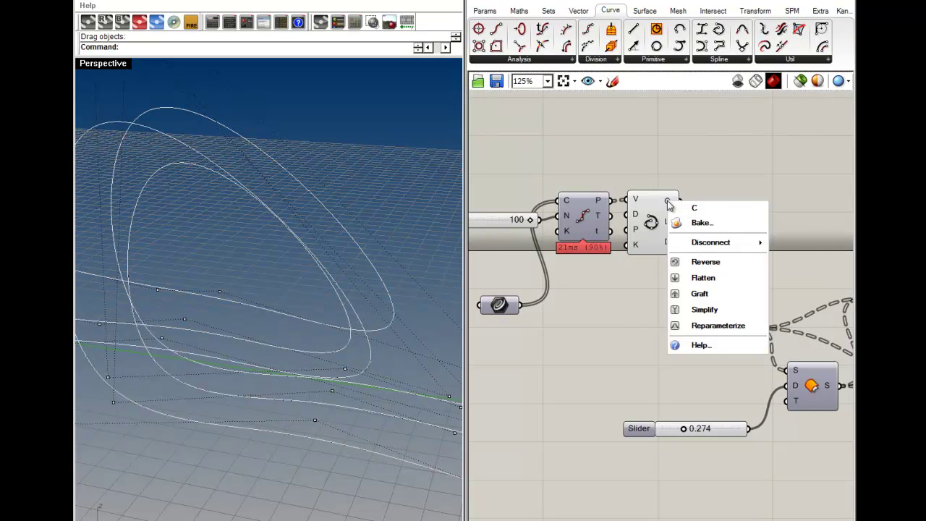
{"action": "left_click", "coordinate": [702, 278]}
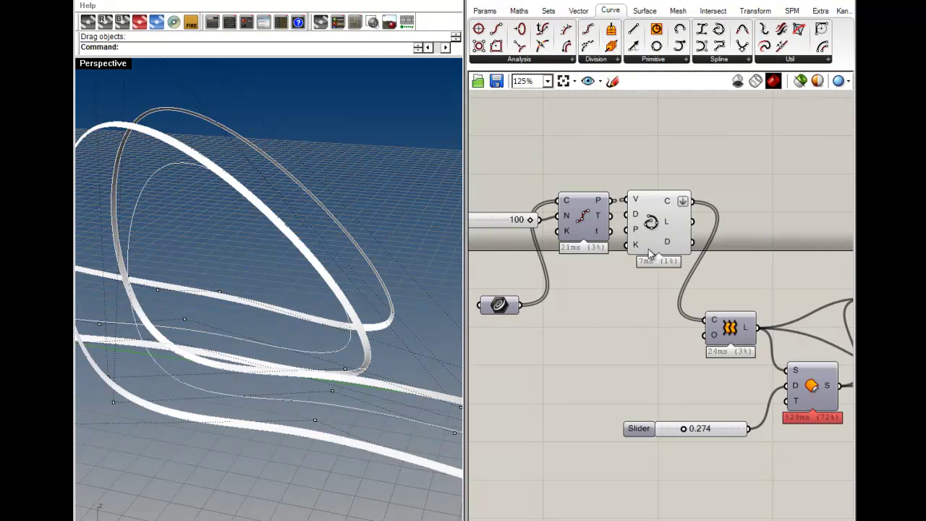
- Toggle the Curve parameter's preview on and off to compare the original curves with the interpolated ones
{"action": "right_click_drag", "start_coordinate": [302, 354], "coordinate": [281, 348]}
{"action": "scroll", "coordinate": [337, 327], "scroll_direction": "down", "scroll_amount": 4}
{"action": "right_click_drag", "start_coordinate": [508, 323], "coordinate": [551, 337]}
{"action": "mouse_move", "coordinate": [538, 327]}
{"action": "left_mouse_down"}
{"action": "mouse_move", "coordinate": [532, 346]}
{"action": "mouse_move", "coordinate": [526, 326]}
{"action": "left_mouse_up"}
{"action": "left_click", "coordinate": [545, 376]}
{"action": "left_click", "coordinate": [527, 349]}
{"action": "right_click", "coordinate": [528, 320]}
{"action": "left_click", "coordinate": [564, 297]}
{"action": "left_click", "coordinate": [528, 320]}
{"action": "left_click", "coordinate": [533, 353]}
{"action": "right_click", "coordinate": [522, 321]}
{"action": "left_click", "coordinate": [590, 289]}
{"action": "left_click", "coordinate": [524, 351]}
{"action": "mouse_move", "coordinate": [522, 320]}
{"action": "left_mouse_down"}
{"action": "mouse_move", "coordinate": [506, 332]}
{"action": "mouse_move", "coordinate": [515, 330]}
{"action": "left_mouse_up"}
{"action": "left_click", "coordinate": [510, 352]}
{"action": "right_click_drag", "start_coordinate": [392, 365], "coordinate": [416, 417]}
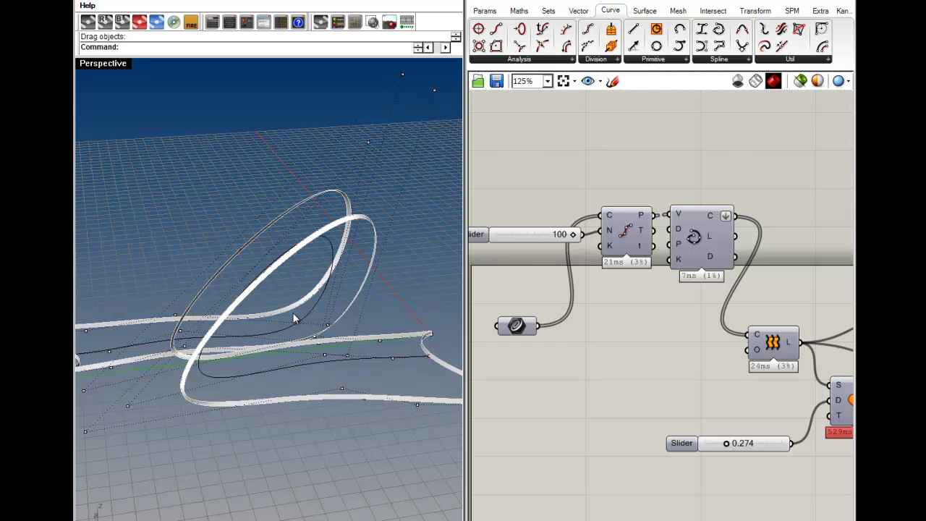
- Turn off the preview of the side-surface Loft and turn on the Brep Join preview to show the solid ribbon
{"action": "right_click_drag", "start_coordinate": [848, 369], "coordinate": [709, 355]}
{"action": "left_click_drag", "start_coordinate": [634, 337], "coordinate": [635, 339]}
{"action": "left_click", "coordinate": [659, 293]}
{"action": "right_click_drag", "start_coordinate": [810, 343], "coordinate": [695, 323]}
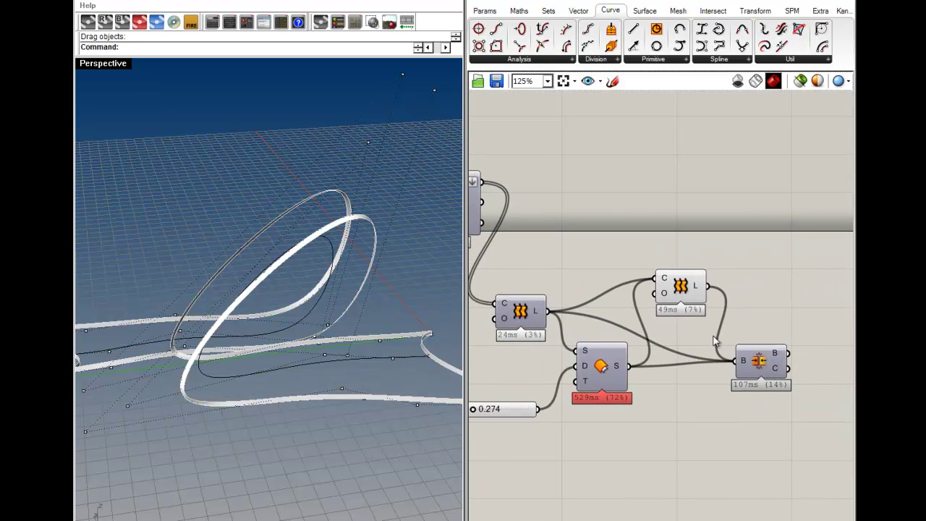
{"action": "left_click", "coordinate": [683, 286]}
{"action": "right_click", "coordinate": [683, 287]}
{"action": "left_click", "coordinate": [703, 310]}
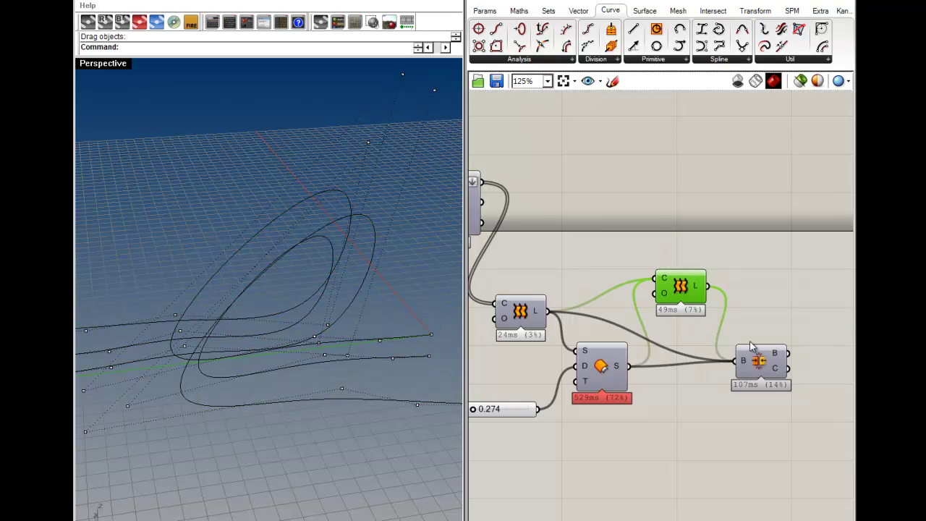
{"action": "right_click", "coordinate": [774, 367]}
{"action": "right_click", "coordinate": [760, 358]}
{"action": "left_click", "coordinate": [763, 379]}
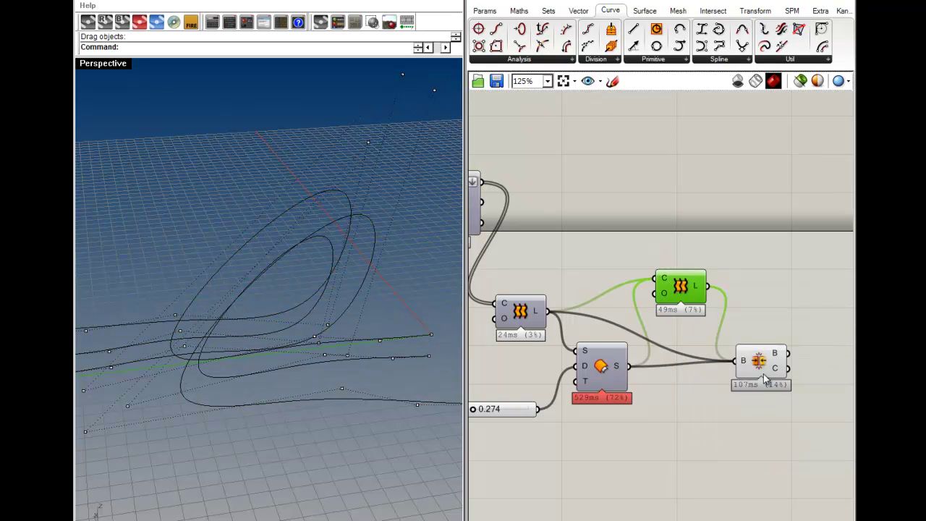
{"action": "left_click", "coordinate": [787, 321]}
{"action": "mouse_move", "coordinate": [238, 360]}
{"action": "right_mouse_down"}
{"action": "mouse_move", "coordinate": [335, 331]}
{"action": "mouse_move", "coordinate": [249, 318]}
{"action": "mouse_move", "coordinate": [140, 339]}
{"action": "mouse_move", "coordinate": [236, 371]}
{"action": "right_mouse_up"}
- Place a Rebuild Curve component between the Curve parameter and the first Loft
{"action": "right_click_drag", "start_coordinate": [495, 373], "coordinate": [747, 431]}
{"action": "left_click_drag", "start_coordinate": [699, 340], "coordinate": [557, 246]}
{"action": "left_click", "coordinate": [663, 355]}
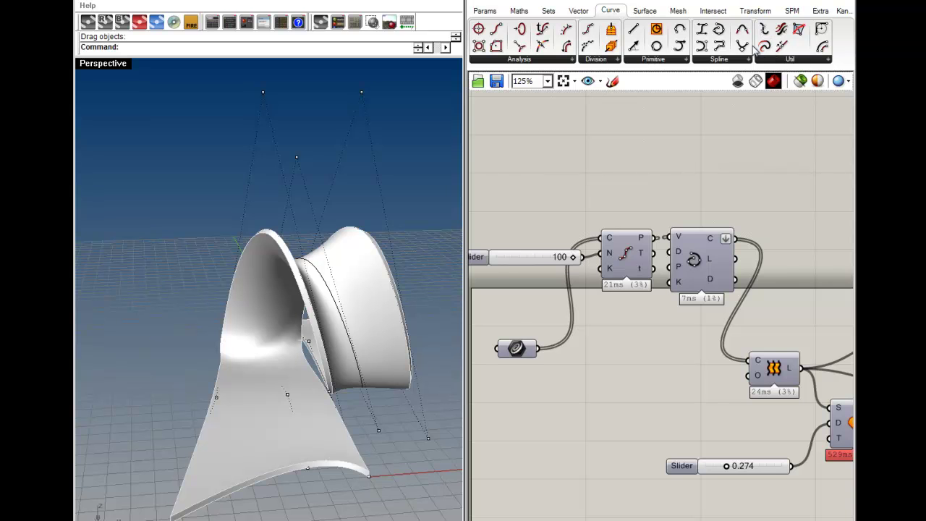
{"action": "left_click", "coordinate": [799, 61]}
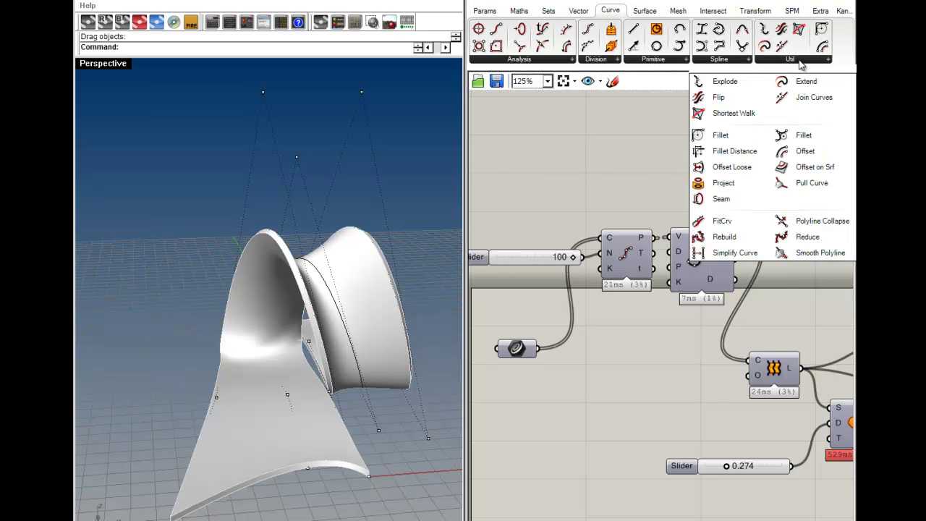
{"action": "left_click", "coordinate": [746, 241]}
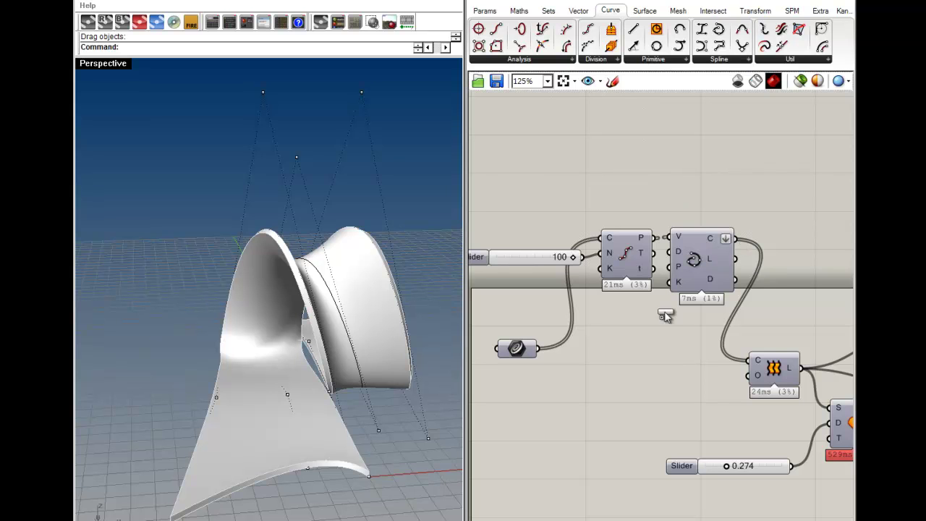
{"action": "left_click", "coordinate": [644, 368]}
- Connect the Curve parameter to the Rebuild Curve's curve input and the 100 slider to its N input
{"action": "left_click", "coordinate": [713, 273]}
{"action": "left_click", "coordinate": [626, 265]}
{"action": "left_click", "coordinate": [593, 331]}
{"action": "right_click_drag", "start_coordinate": [593, 332], "coordinate": [706, 342]}
{"action": "left_click_drag", "start_coordinate": [727, 353], "coordinate": [654, 360]}
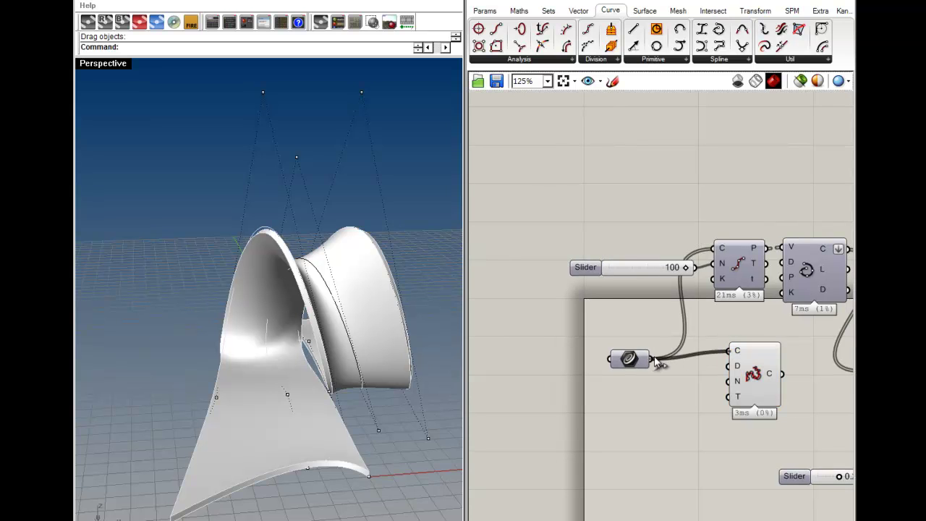
{"action": "left_click_drag", "start_coordinate": [591, 275], "coordinate": [556, 301]}
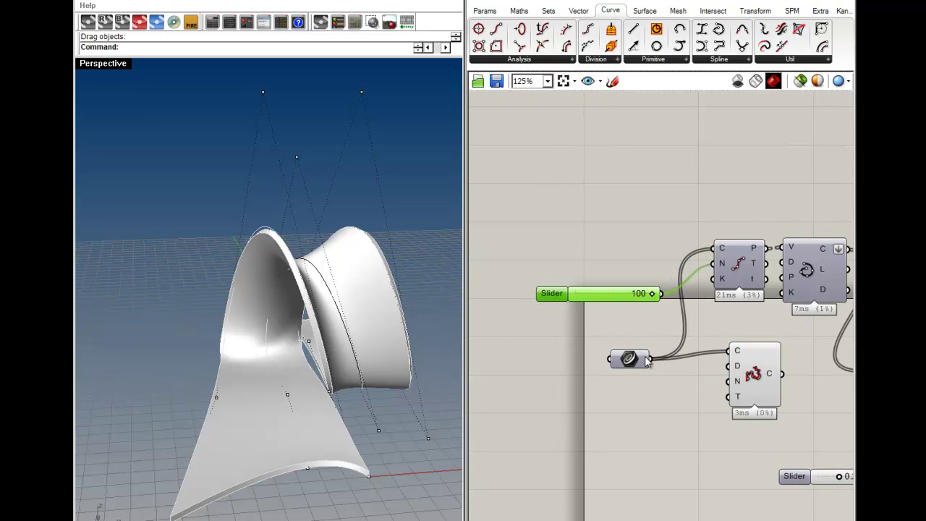
{"action": "left_click_drag", "start_coordinate": [729, 381], "coordinate": [661, 293]}
{"action": "left_click_drag", "start_coordinate": [557, 293], "coordinate": [553, 309]}
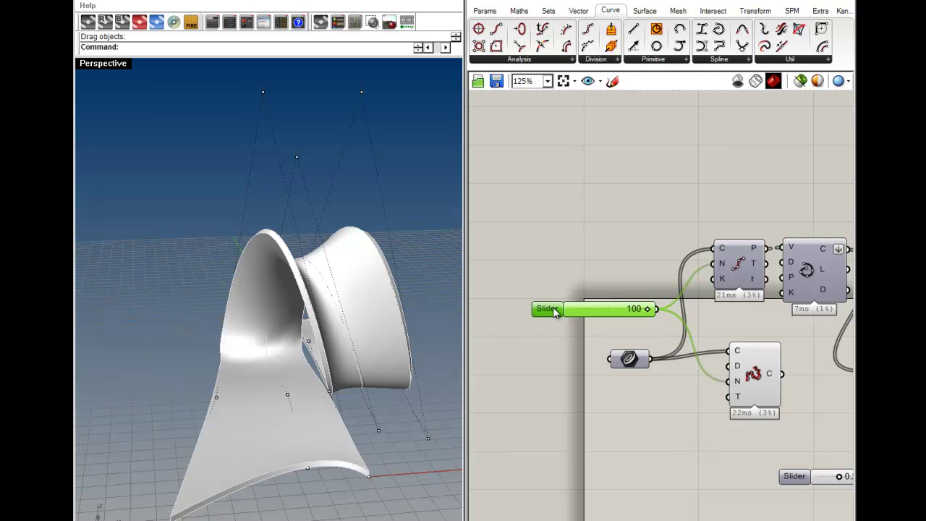
{"action": "left_click", "coordinate": [668, 311]}
- Feed the rebuilt curves into the first Loft and delete the Divide Curve and Interpolate components
{"action": "right_click_drag", "start_coordinate": [769, 342], "coordinate": [657, 327]}
{"action": "left_click_drag", "start_coordinate": [669, 358], "coordinate": [759, 356]}
{"action": "left_click_drag", "start_coordinate": [769, 283], "coordinate": [599, 219]}
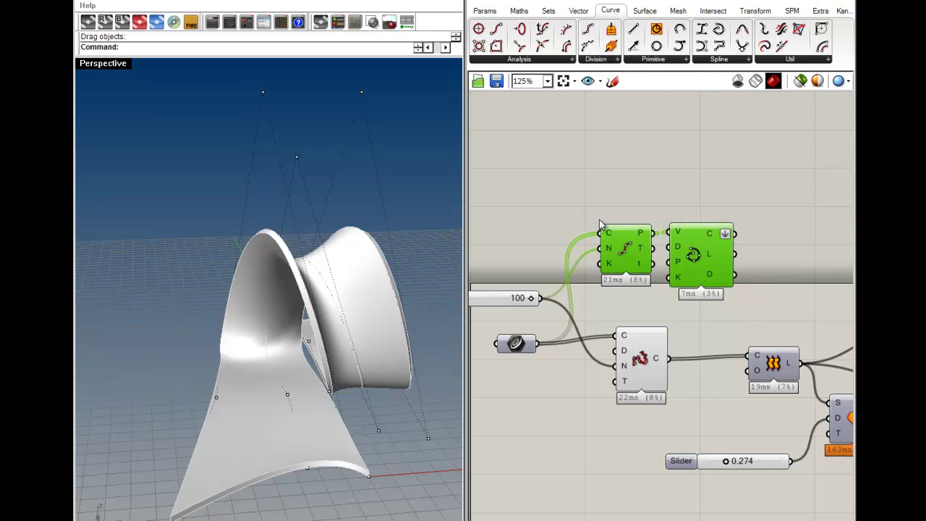
{"action": "key", "text": "Delete"}
- Turn off the Rebuild Curve preview and line up the 100 slider above the Curve parameter
{"action": "left_click_drag", "start_coordinate": [641, 370], "coordinate": [675, 371]}
{"action": "right_click", "coordinate": [674, 370]}
{"action": "left_click", "coordinate": [692, 394]}
{"action": "left_click", "coordinate": [606, 323]}
{"action": "right_click_drag", "start_coordinate": [605, 323], "coordinate": [748, 332]}
{"action": "left_click_drag", "start_coordinate": [579, 313], "coordinate": [648, 328]}
{"action": "left_click", "coordinate": [641, 334]}
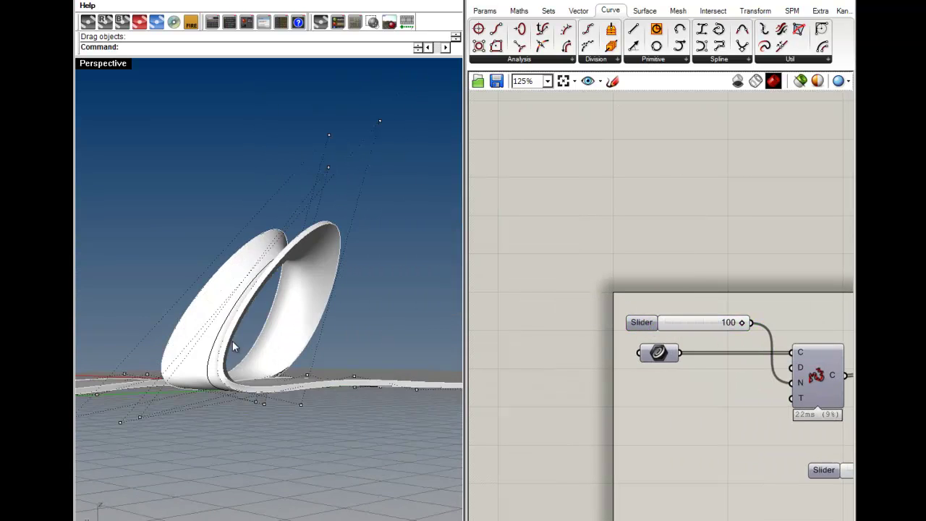